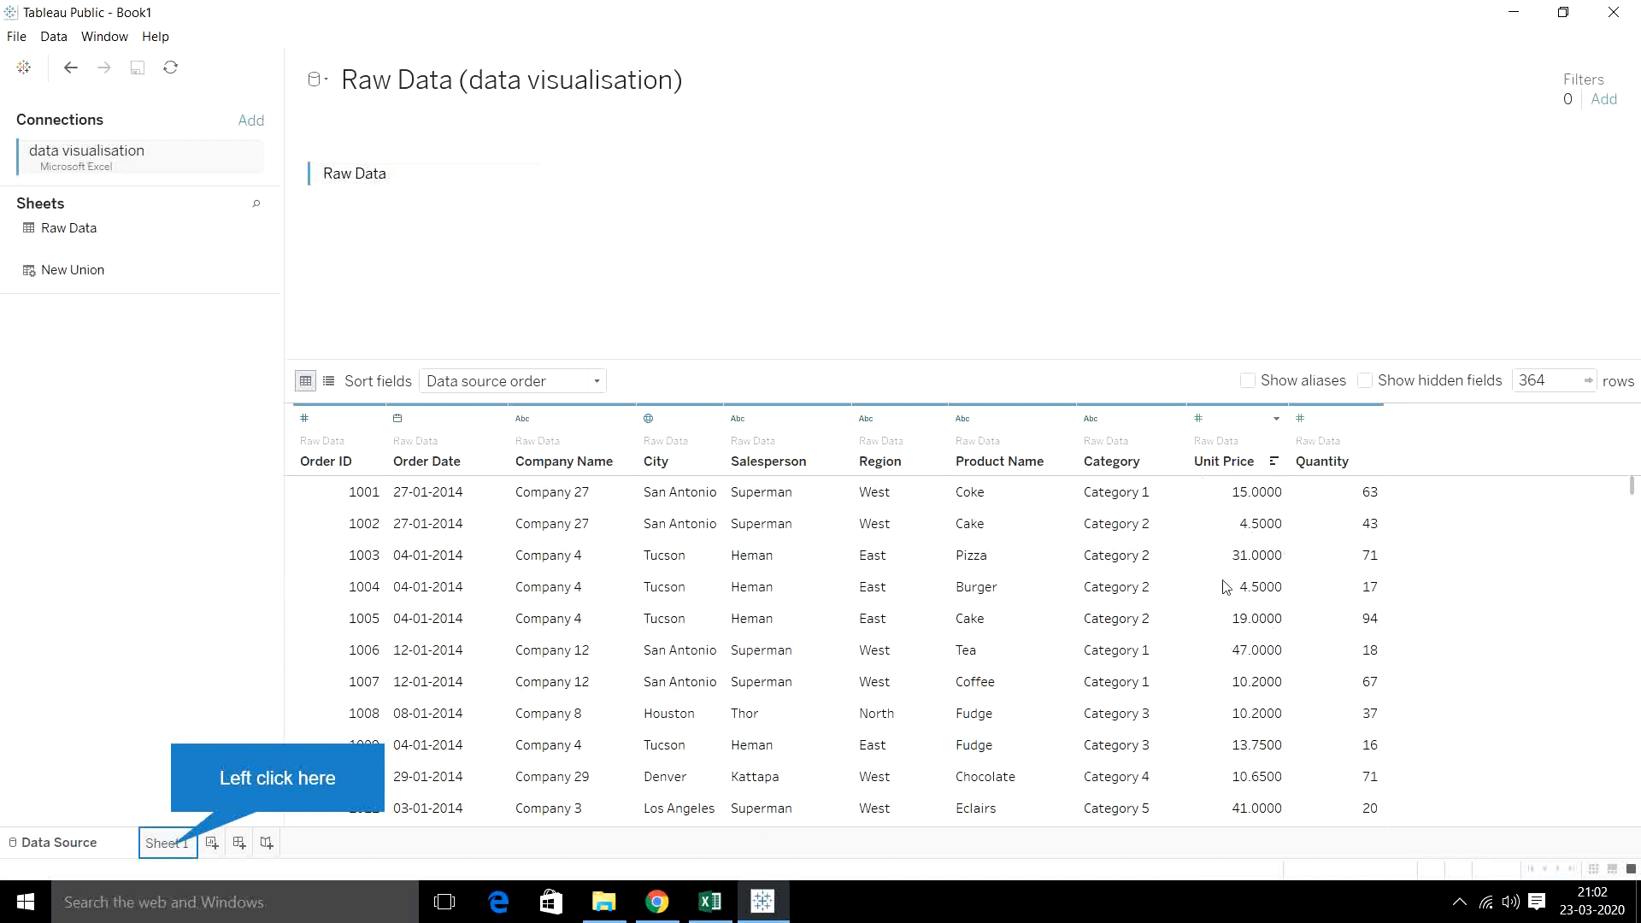
- On Sheet 1, start a new parameter named GST with the Float data type
click(169, 843)
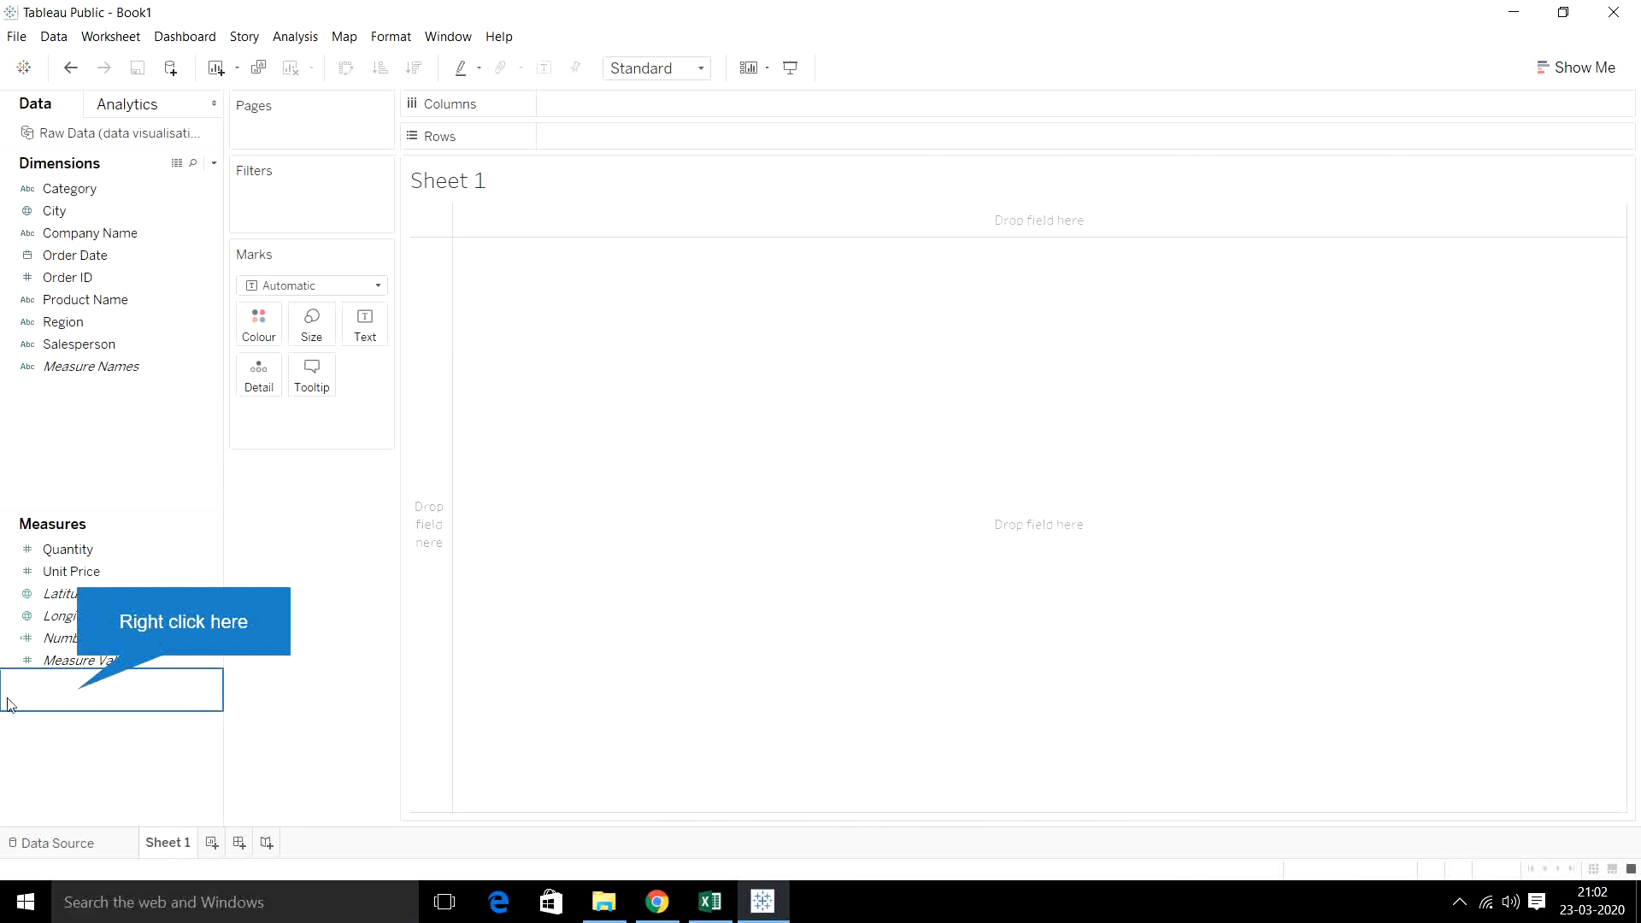
right_click(76, 693)
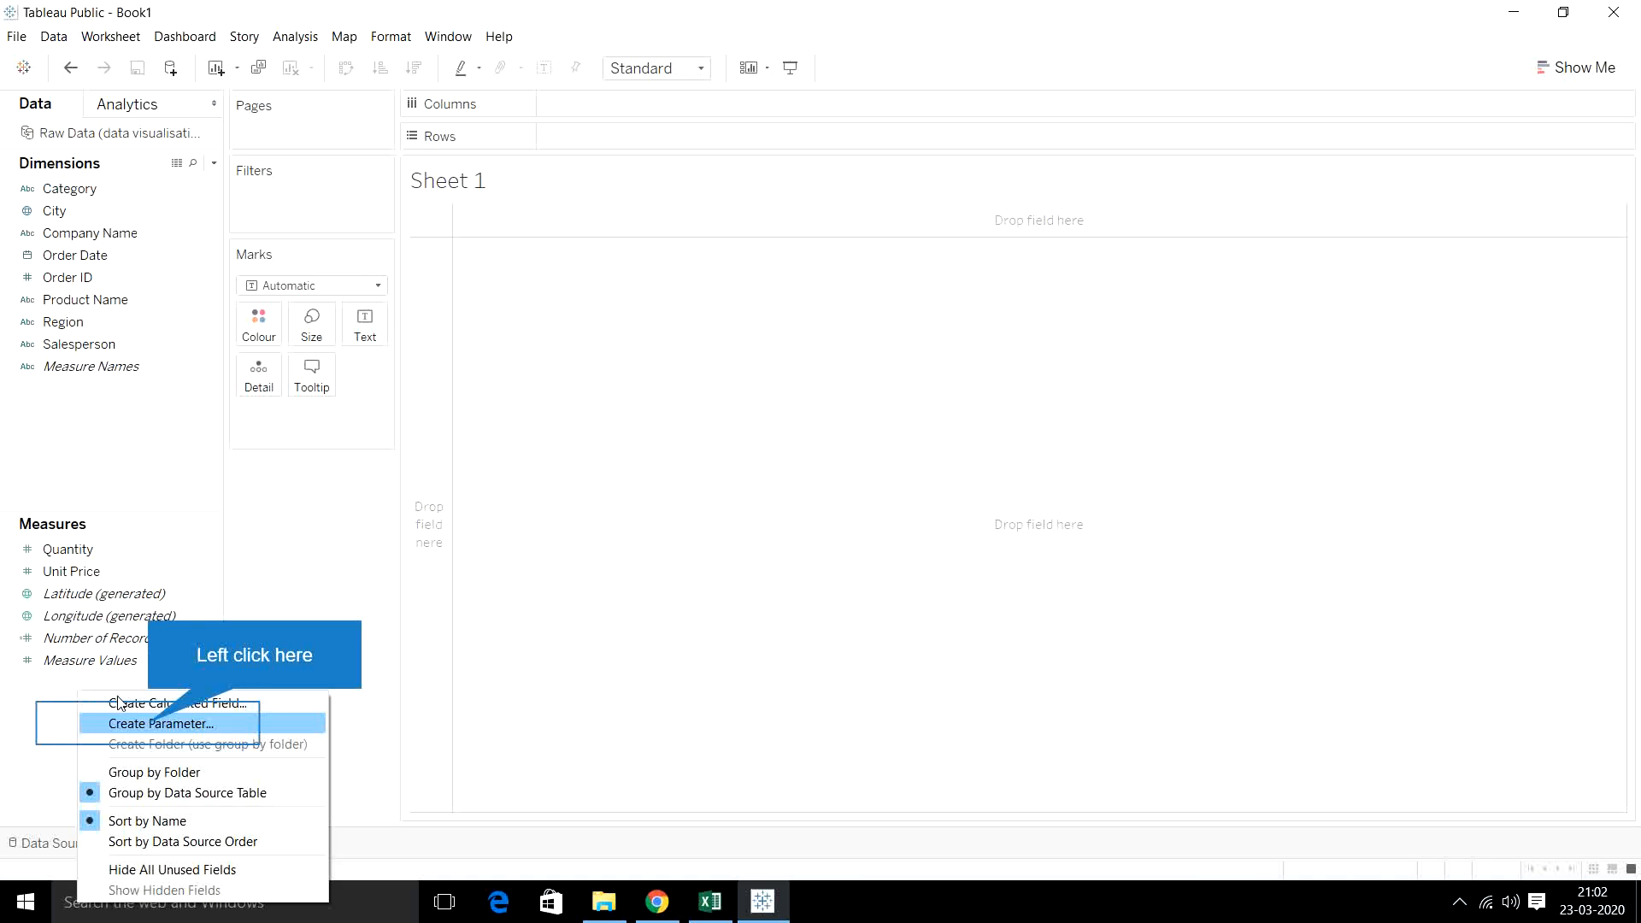
click(151, 725)
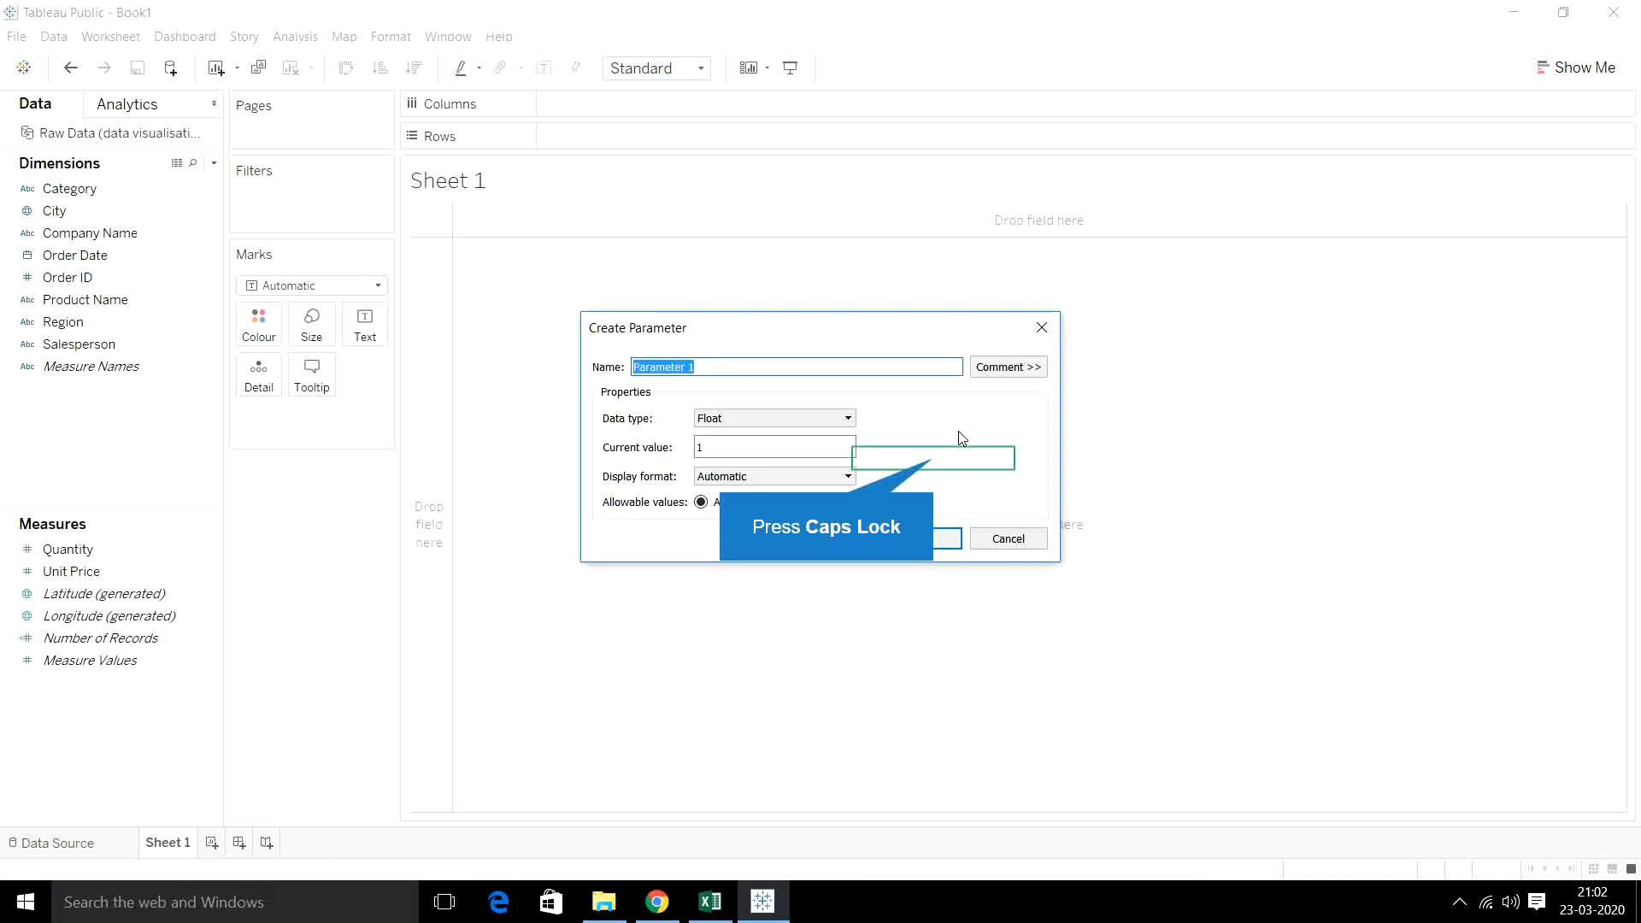
key(Caps_Lock)
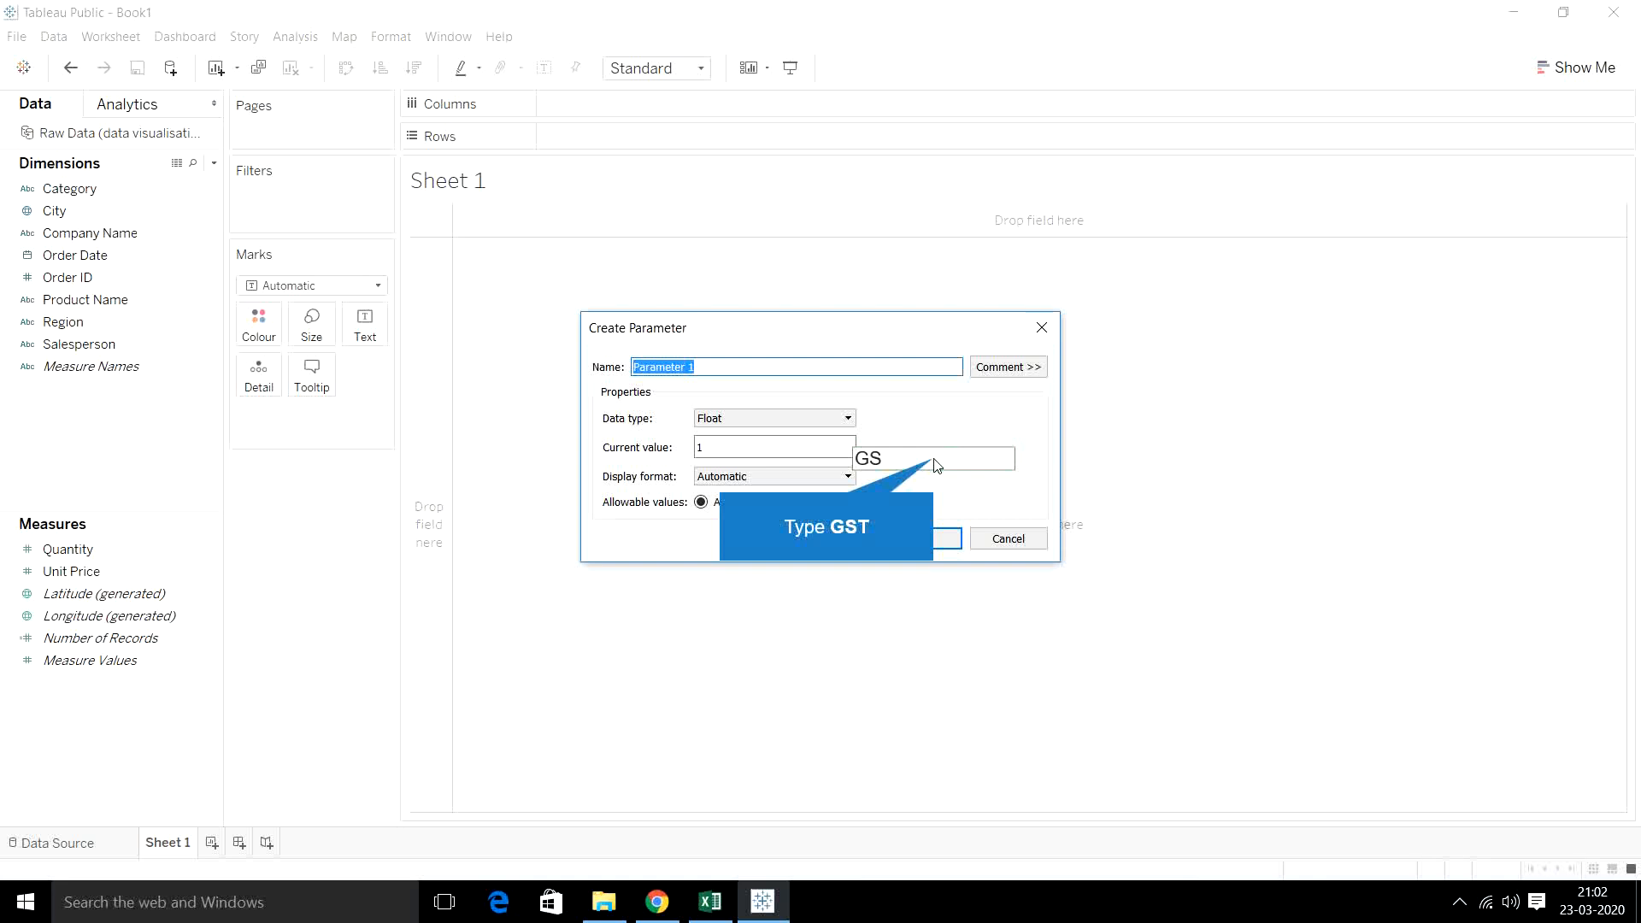
text(GST)
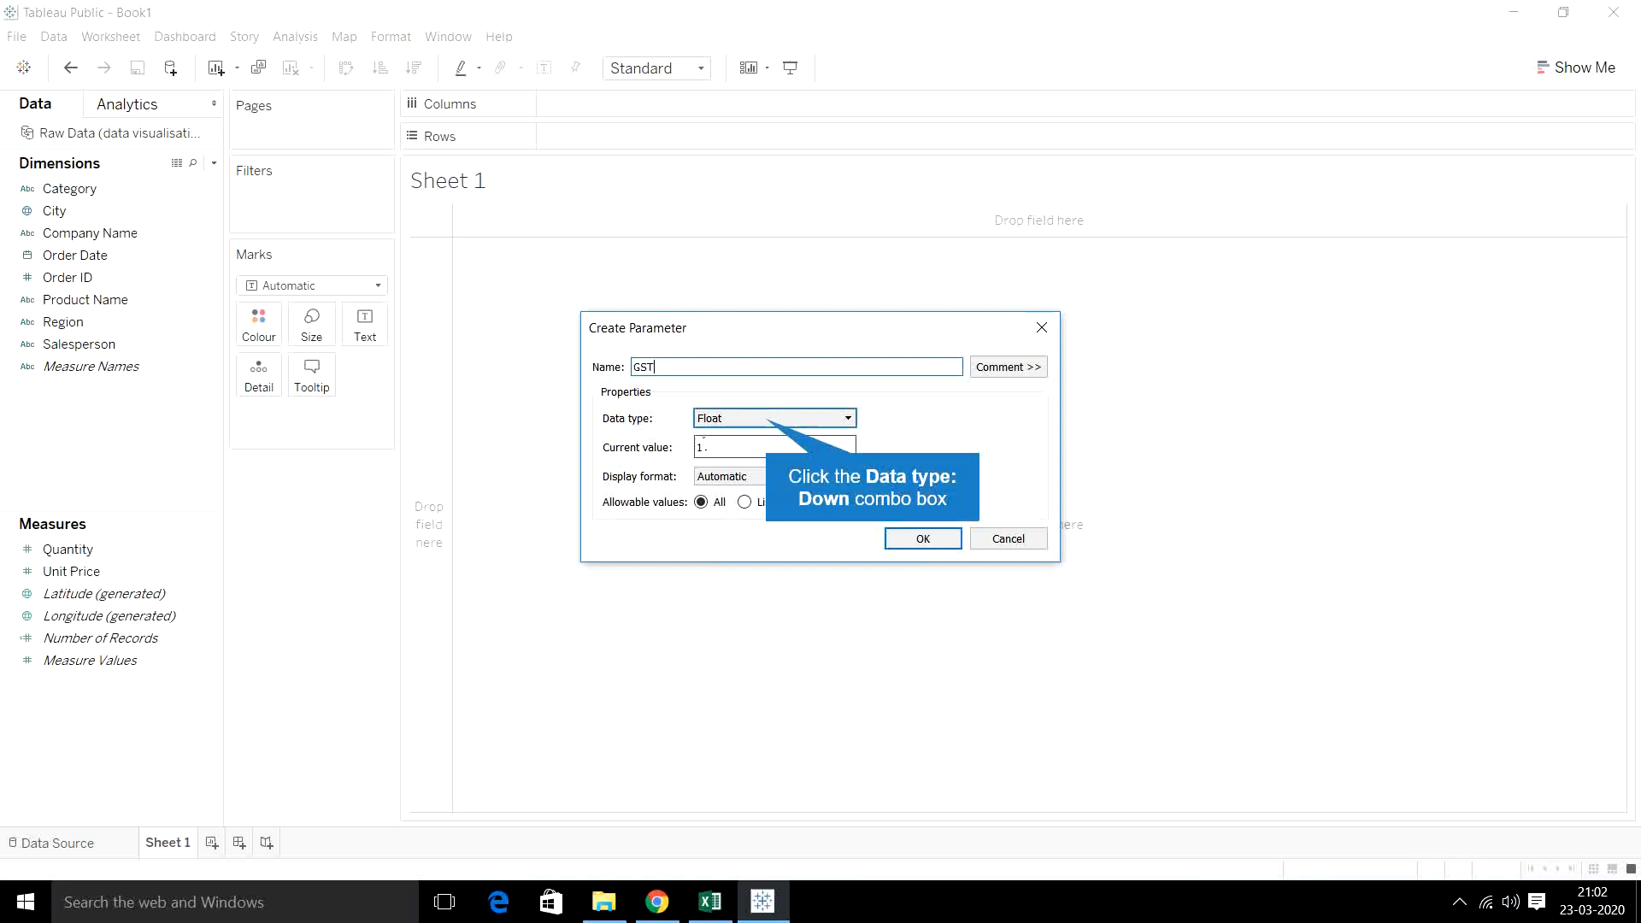
click(770, 424)
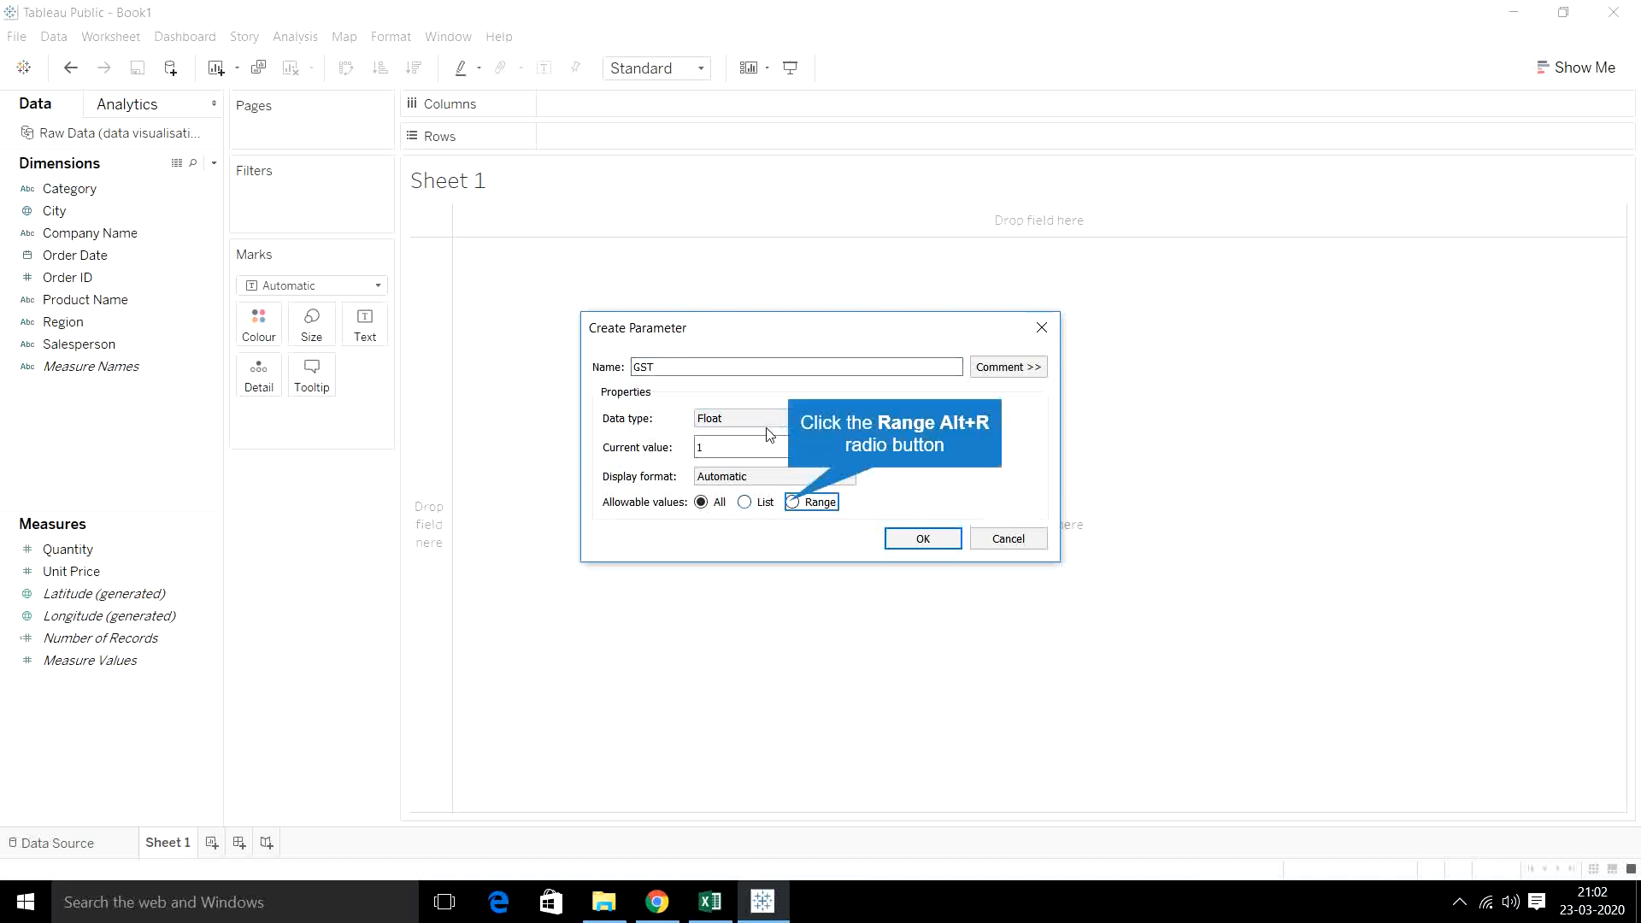
- Restrict the GST parameter to a range with minimum 1, maximum 24 and step size 0.5, and create it
click(790, 503)
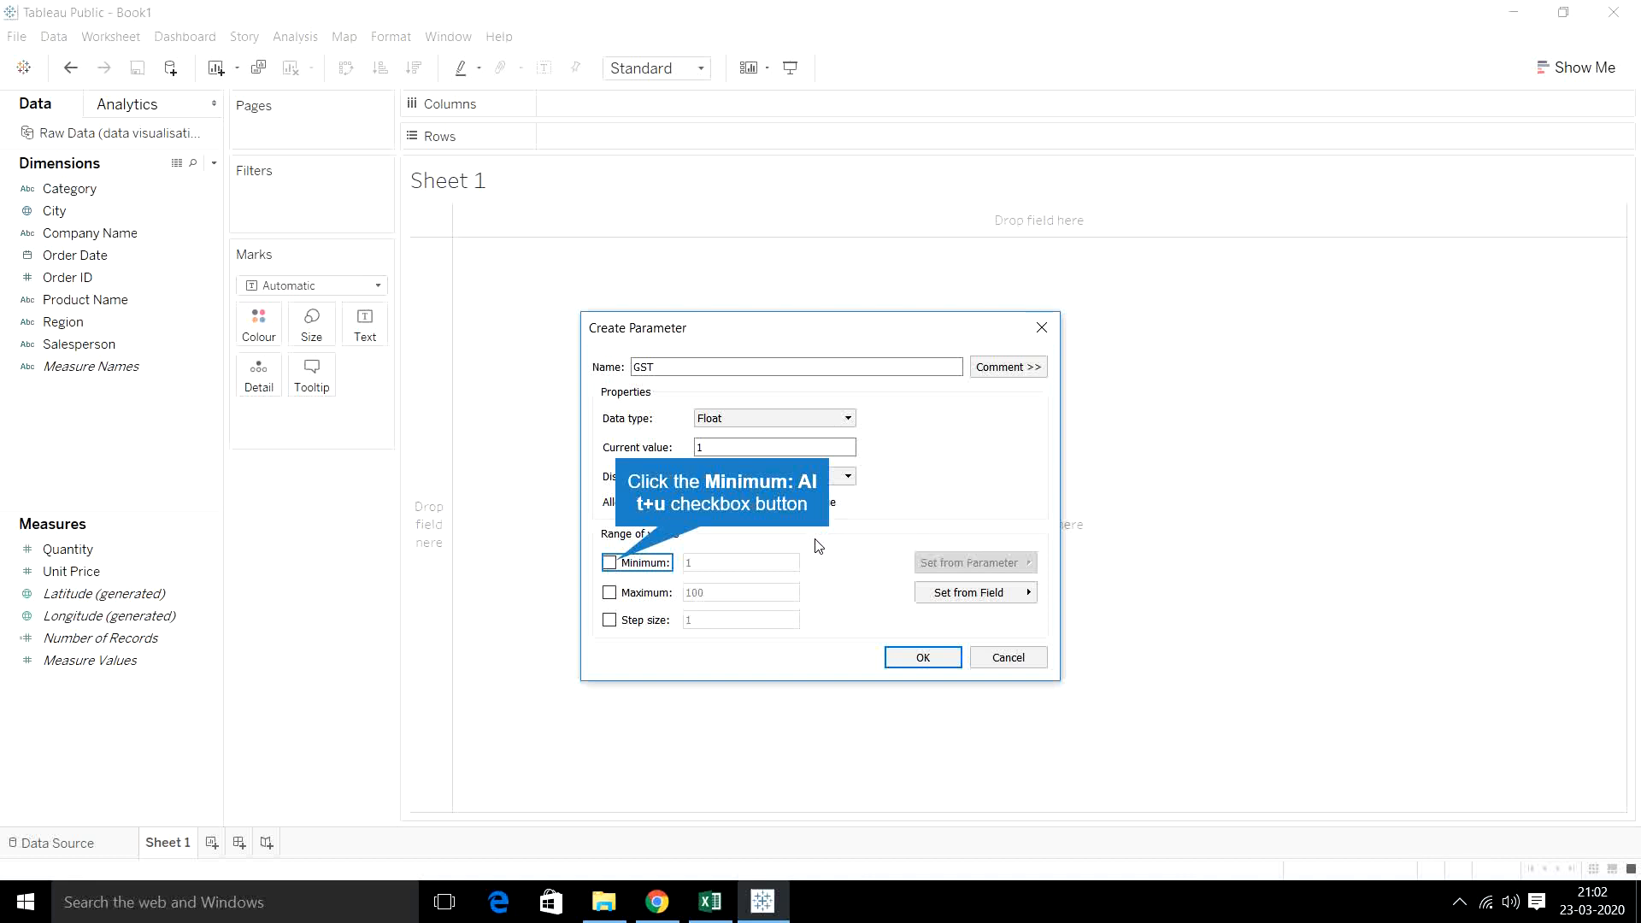
click(611, 563)
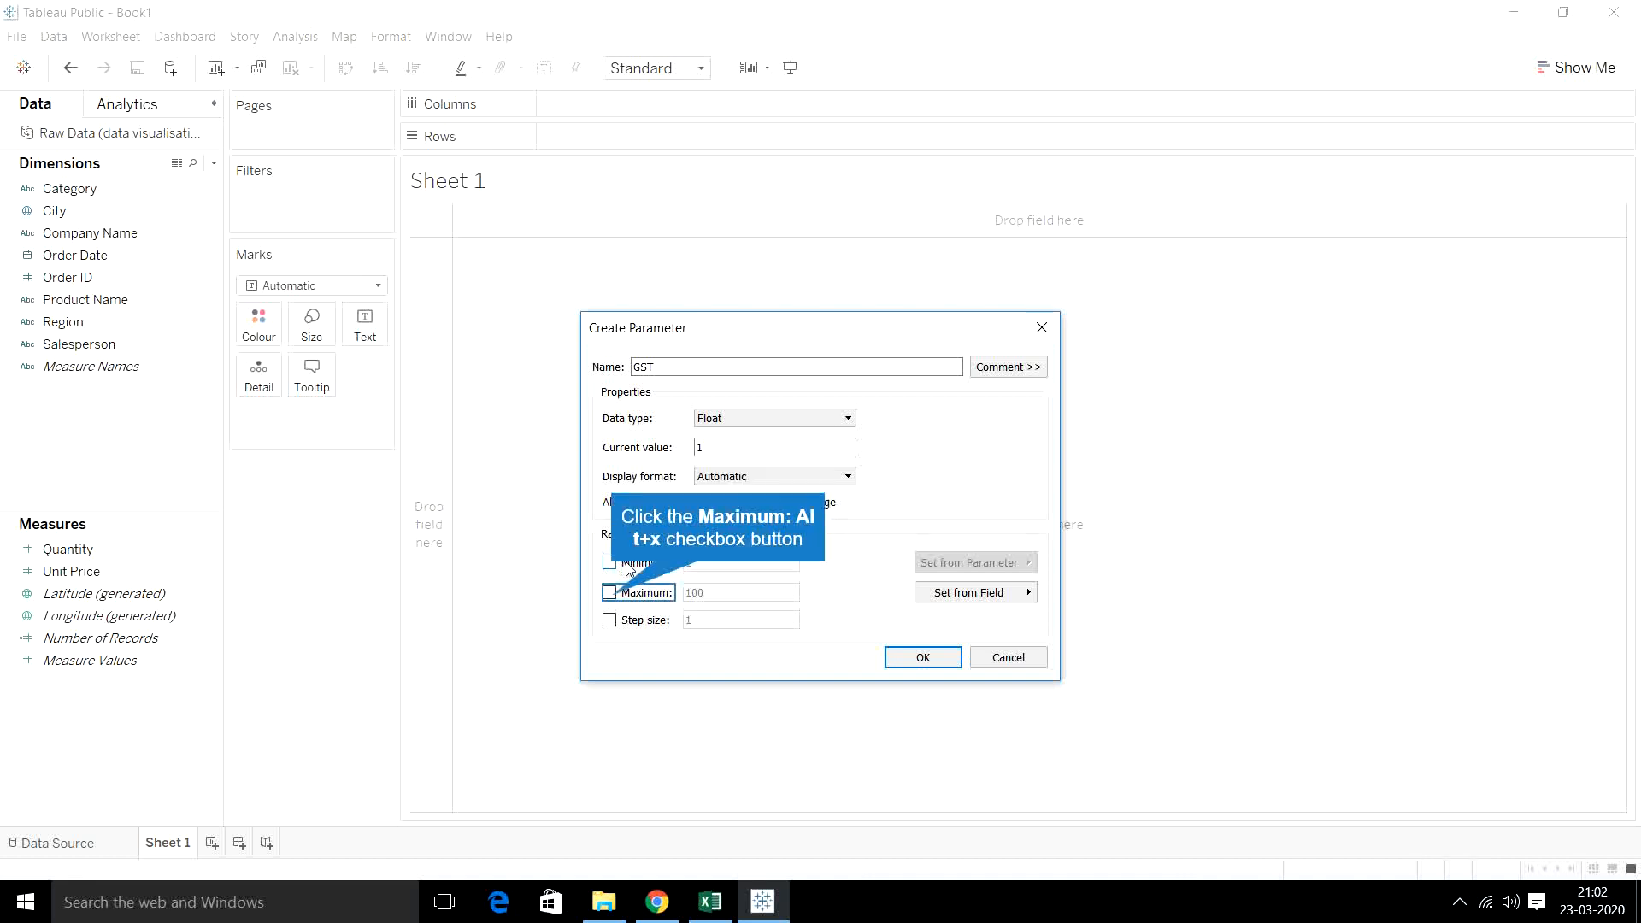
click(611, 594)
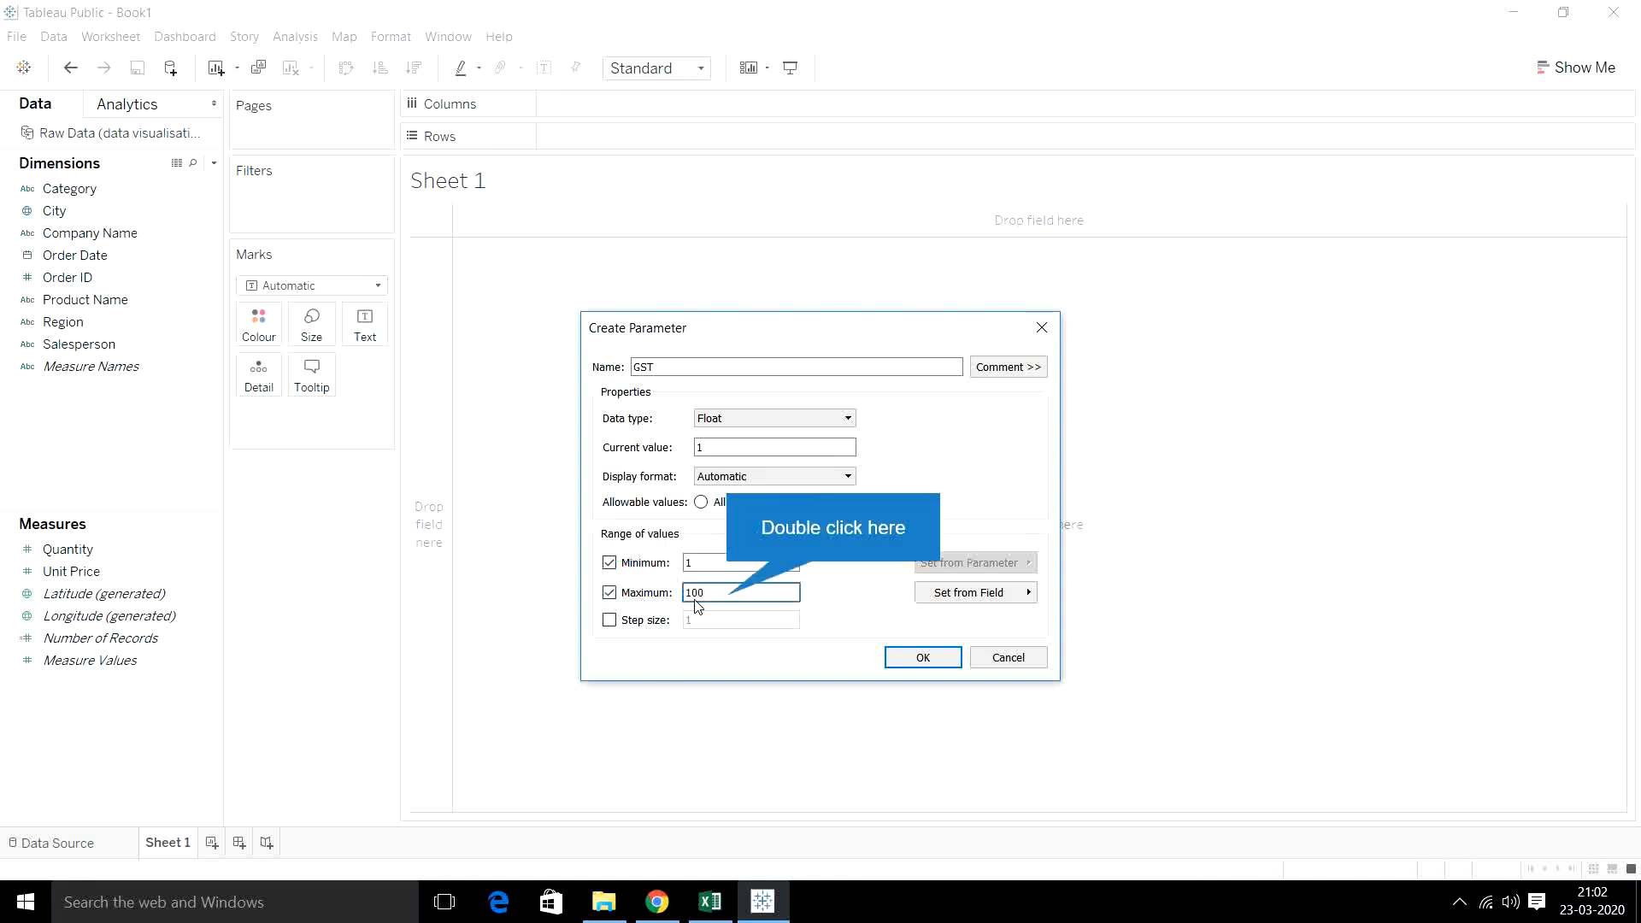
double_click(730, 592)
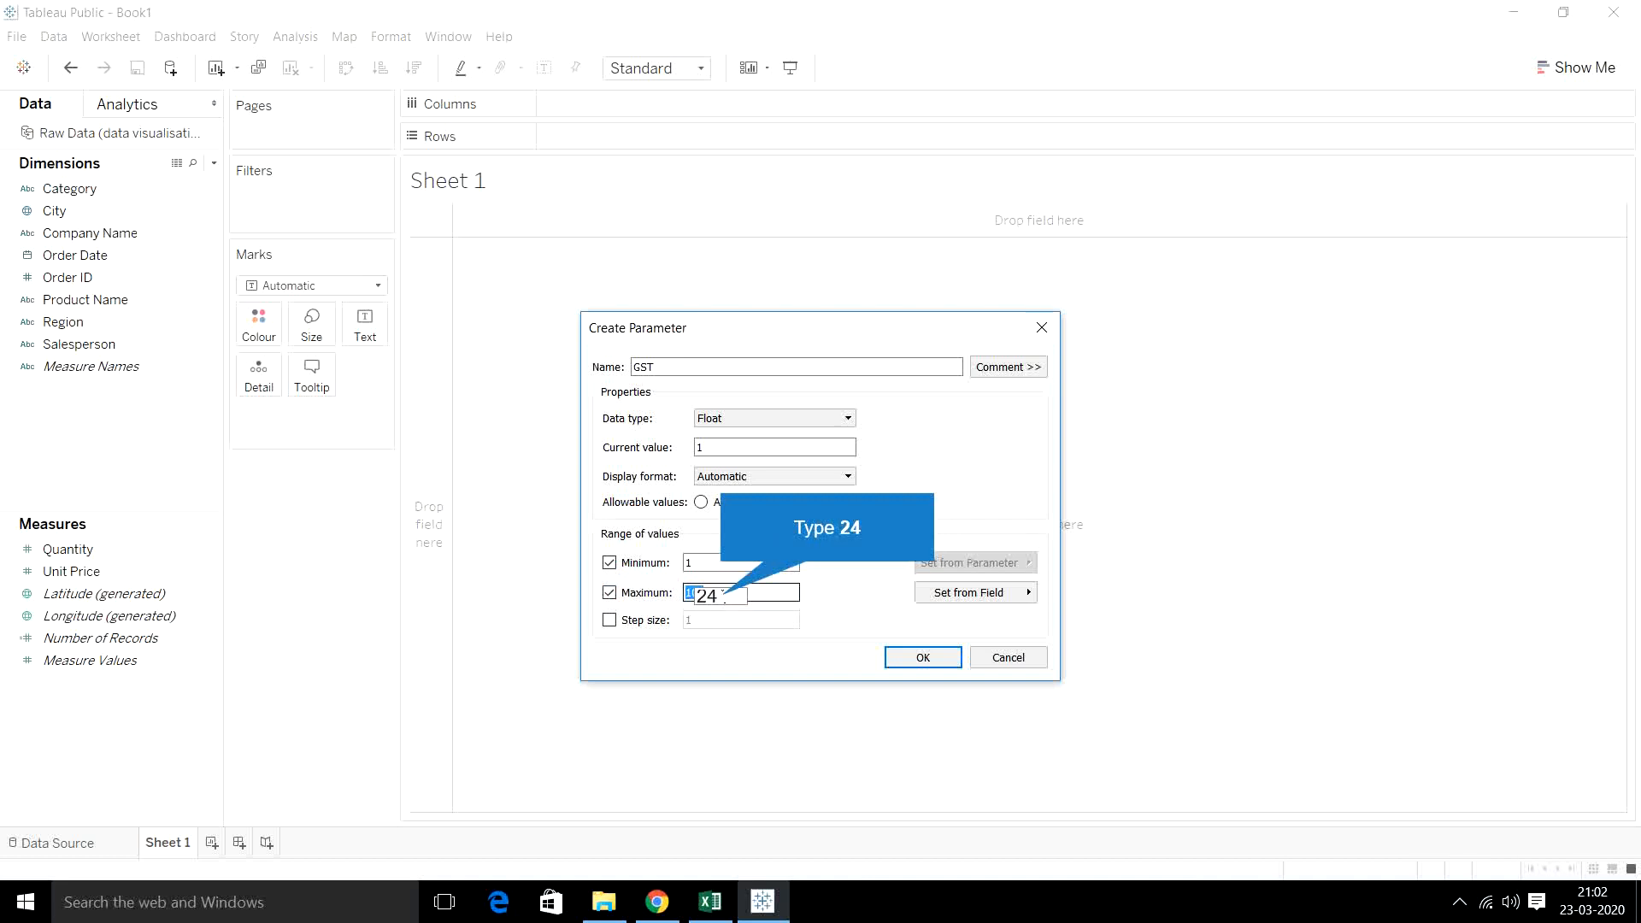
text(24)
click(609, 620)
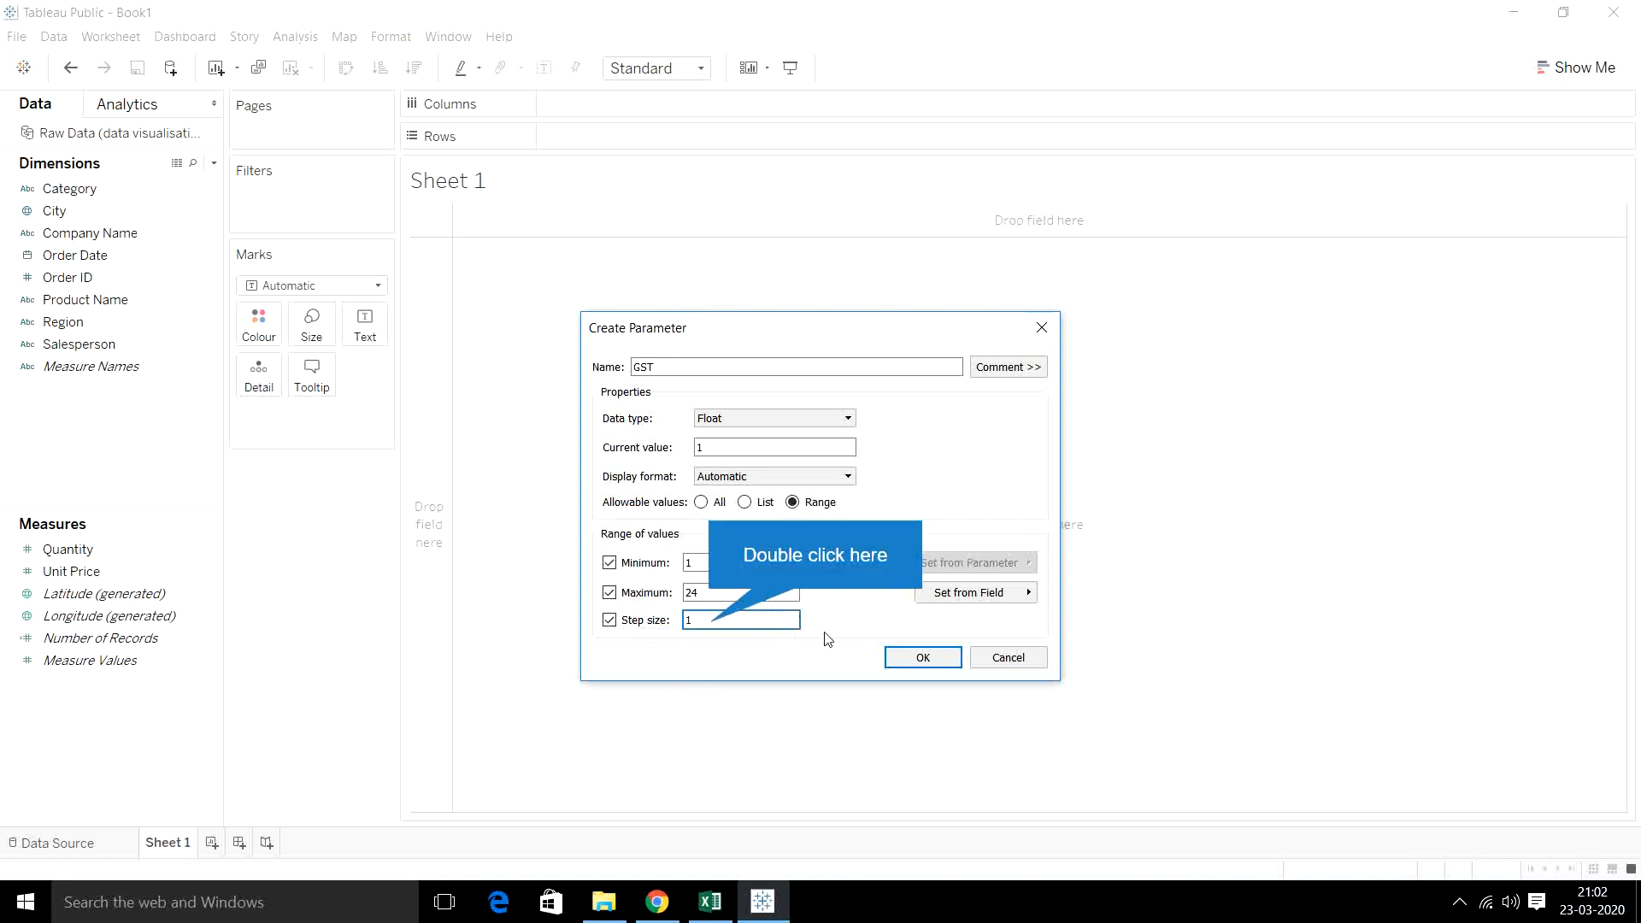
double_click(712, 621)
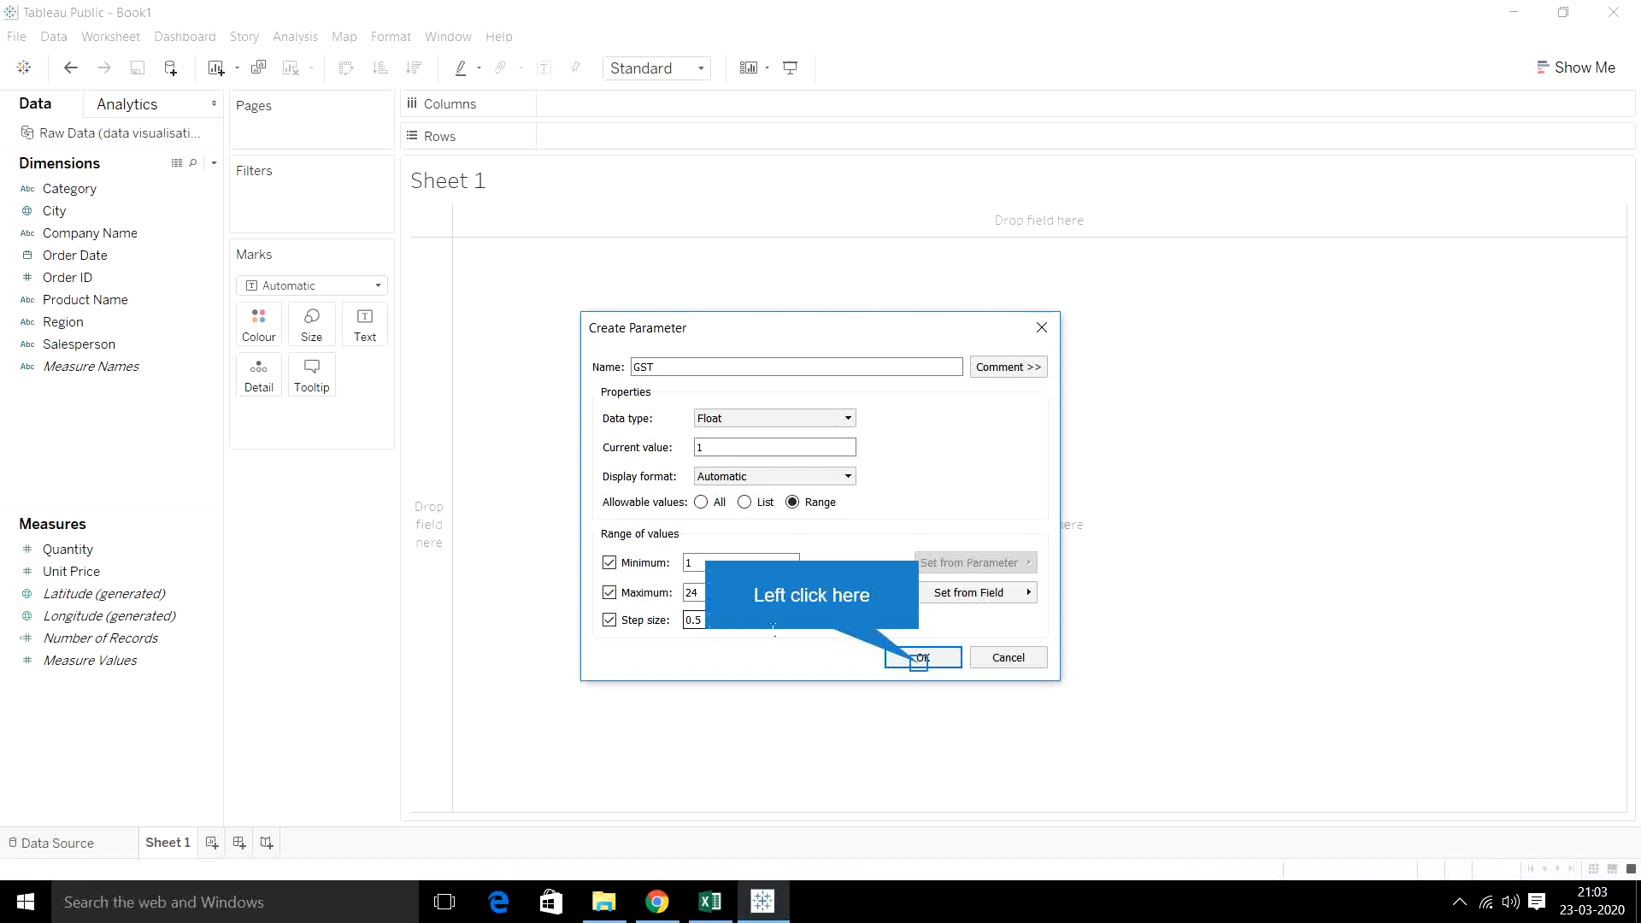
click(914, 664)
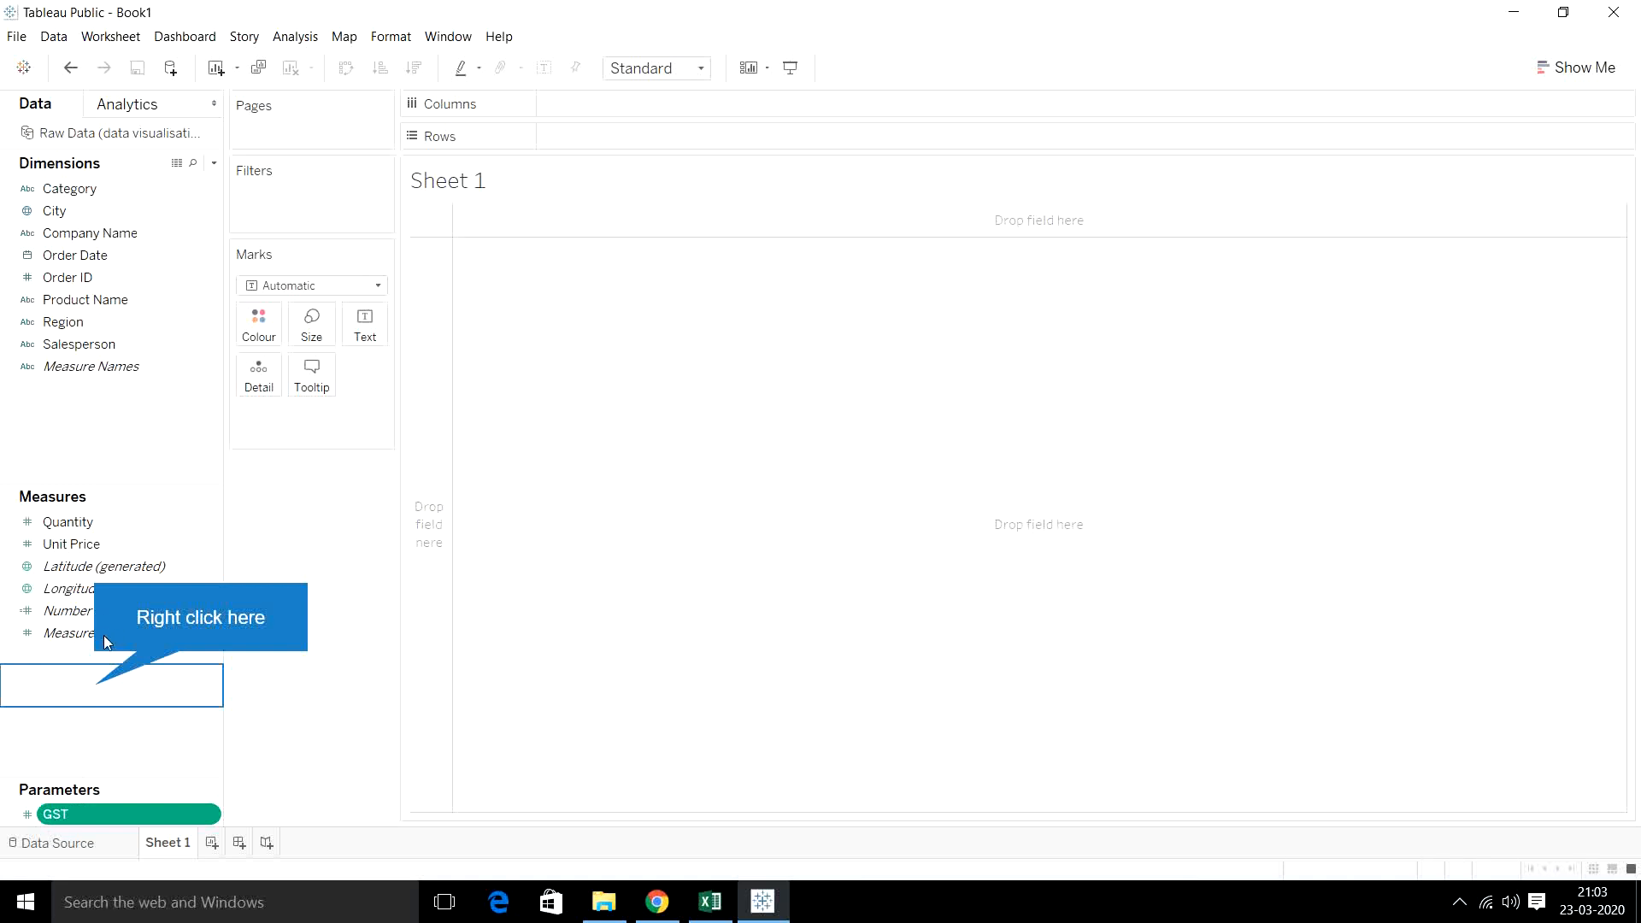
- Create a calculated field named PRICE INCL GST with an empty formula
right_click(105, 689)
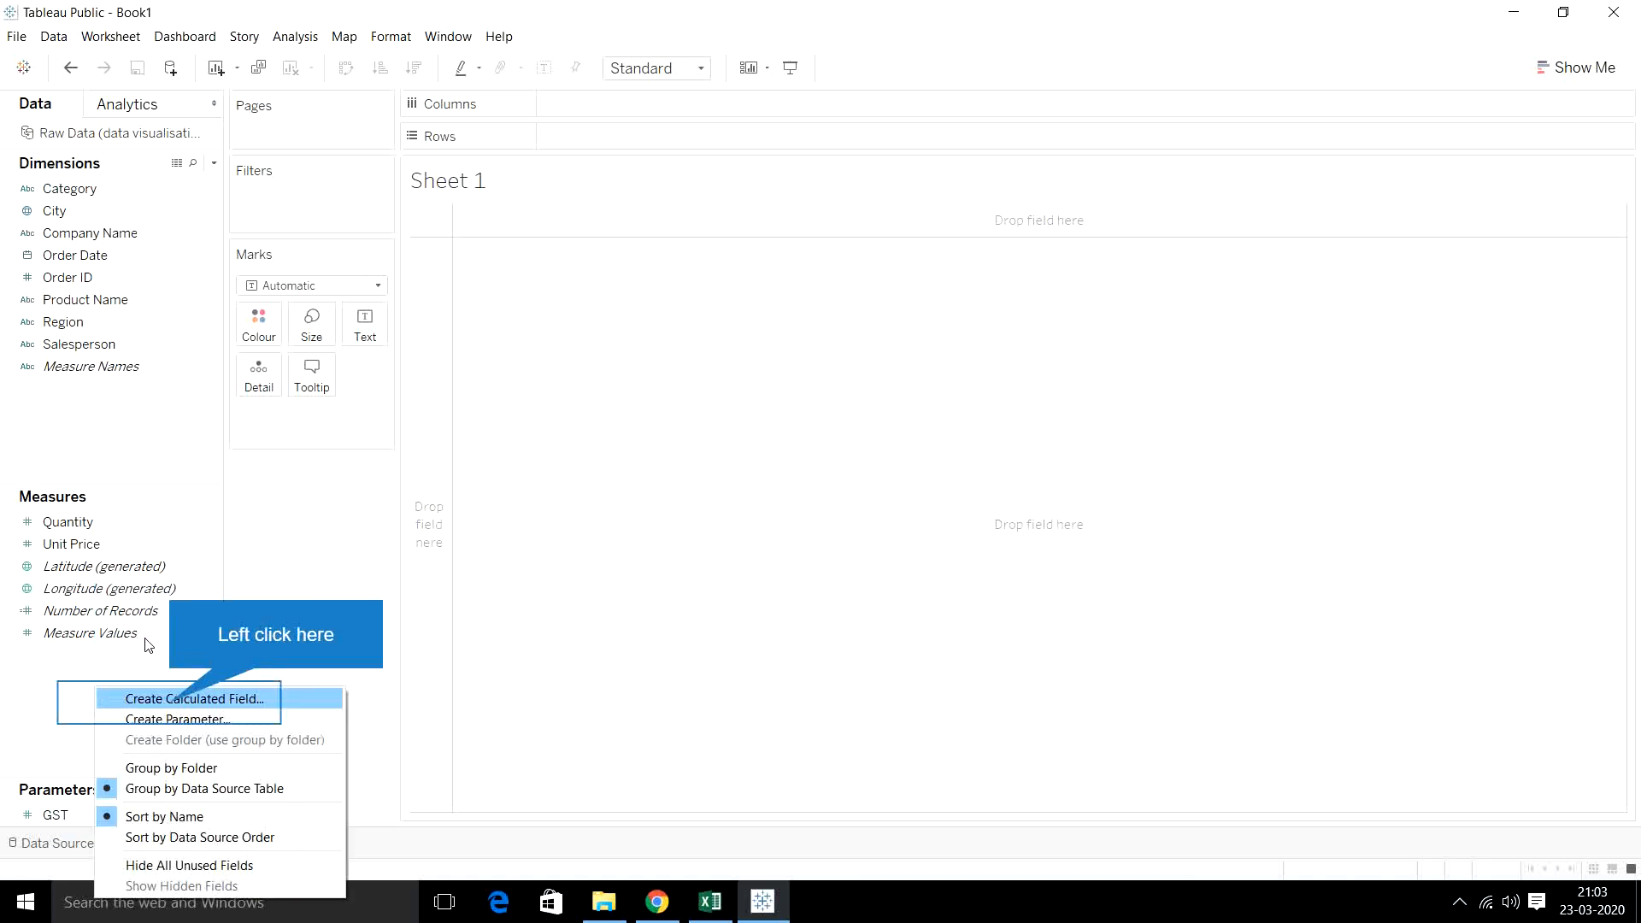
click(171, 708)
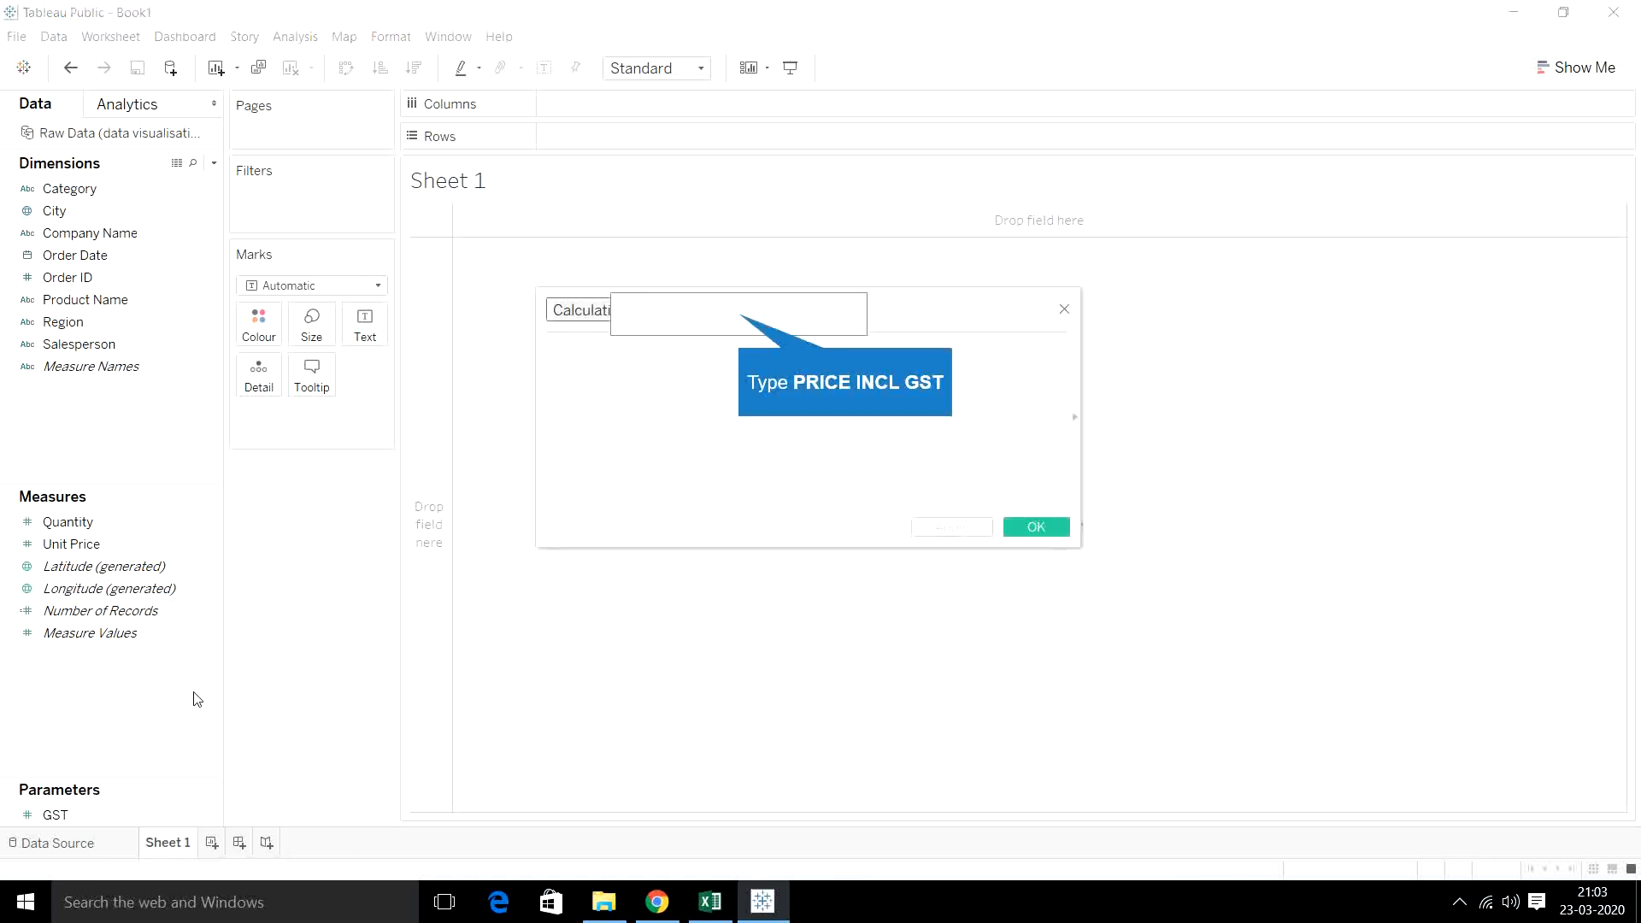
text(PRICE)
text(INCL GST)
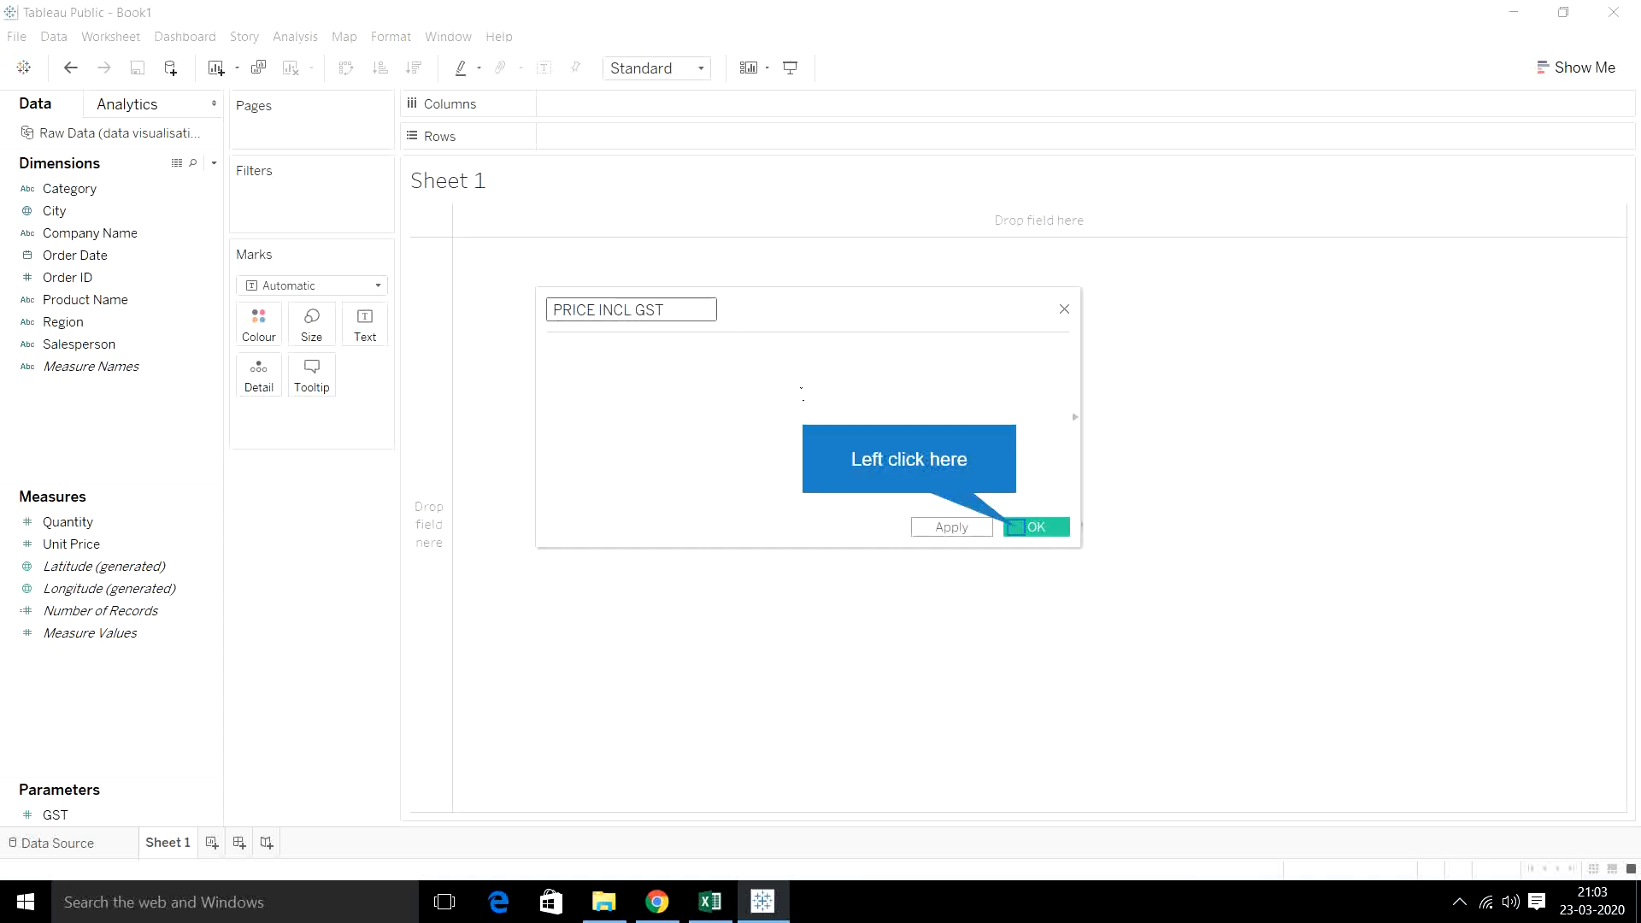
click(1029, 530)
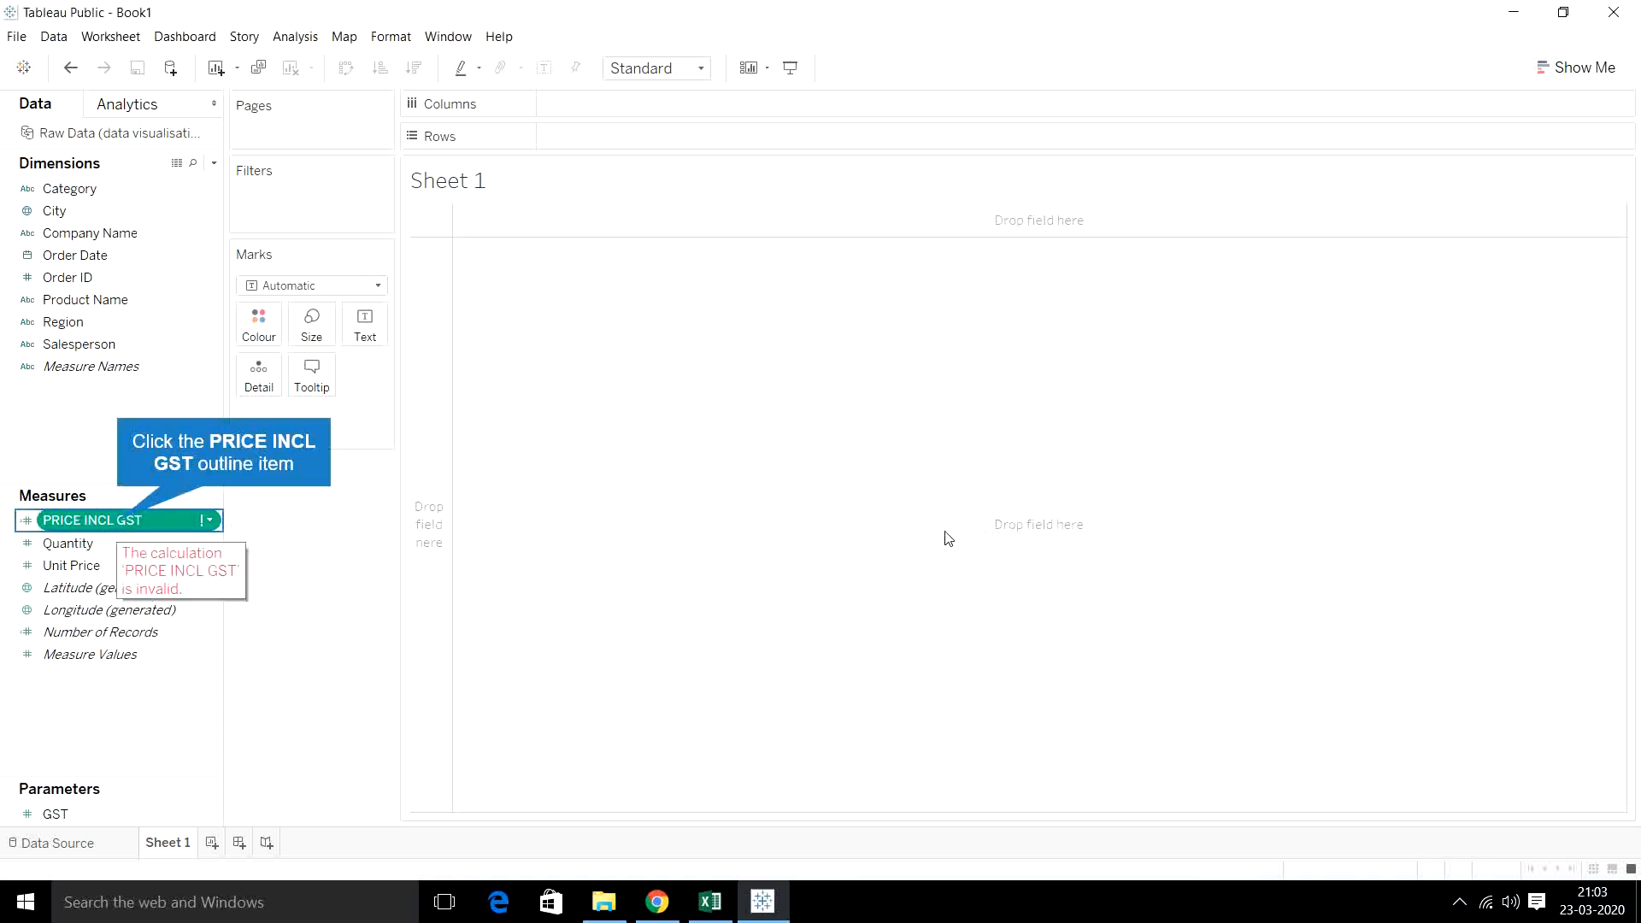
double_click(120, 521)
click(174, 521)
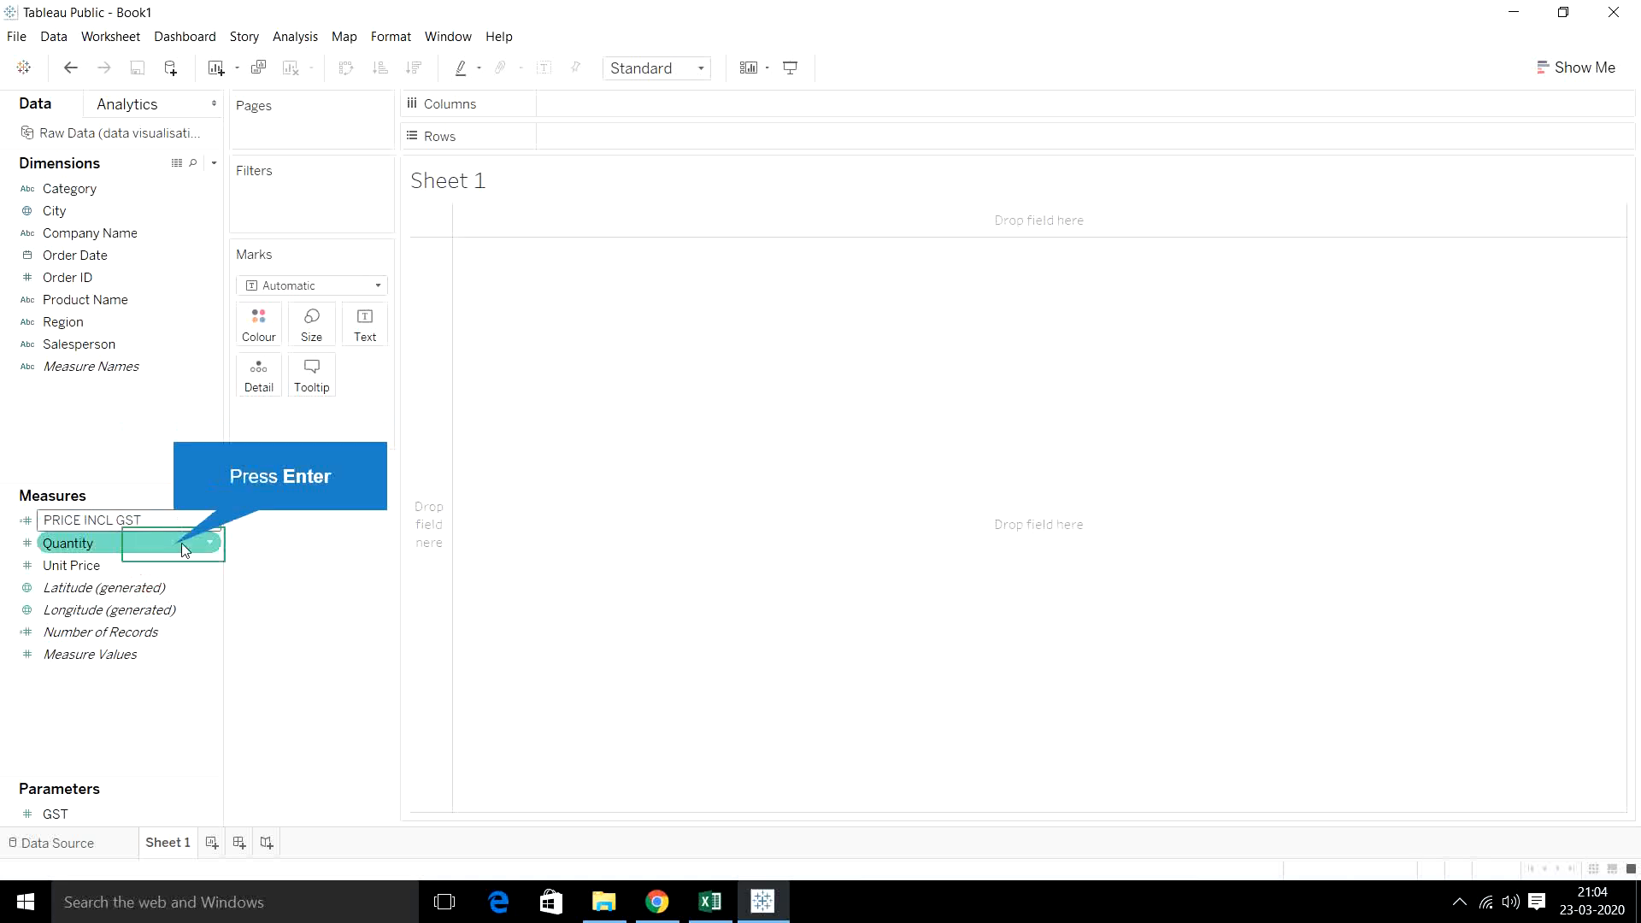
key(Return)
- Open the PRICE INCL GST calculation for editing and begin its formula with [Unit Price]
right_click(208, 529)
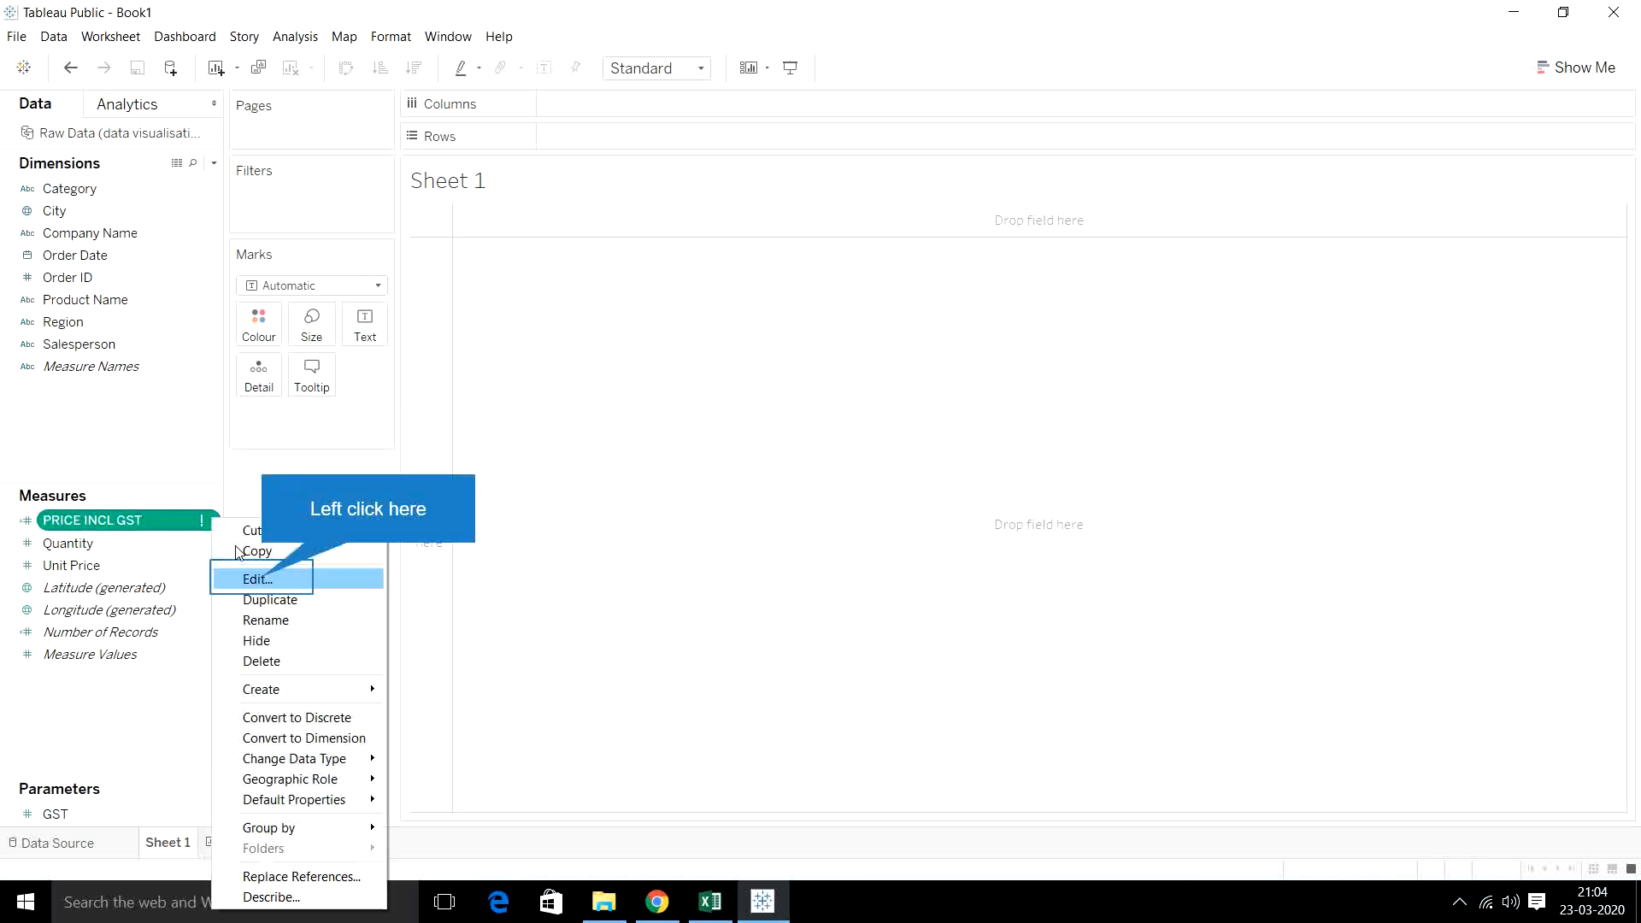
click(258, 579)
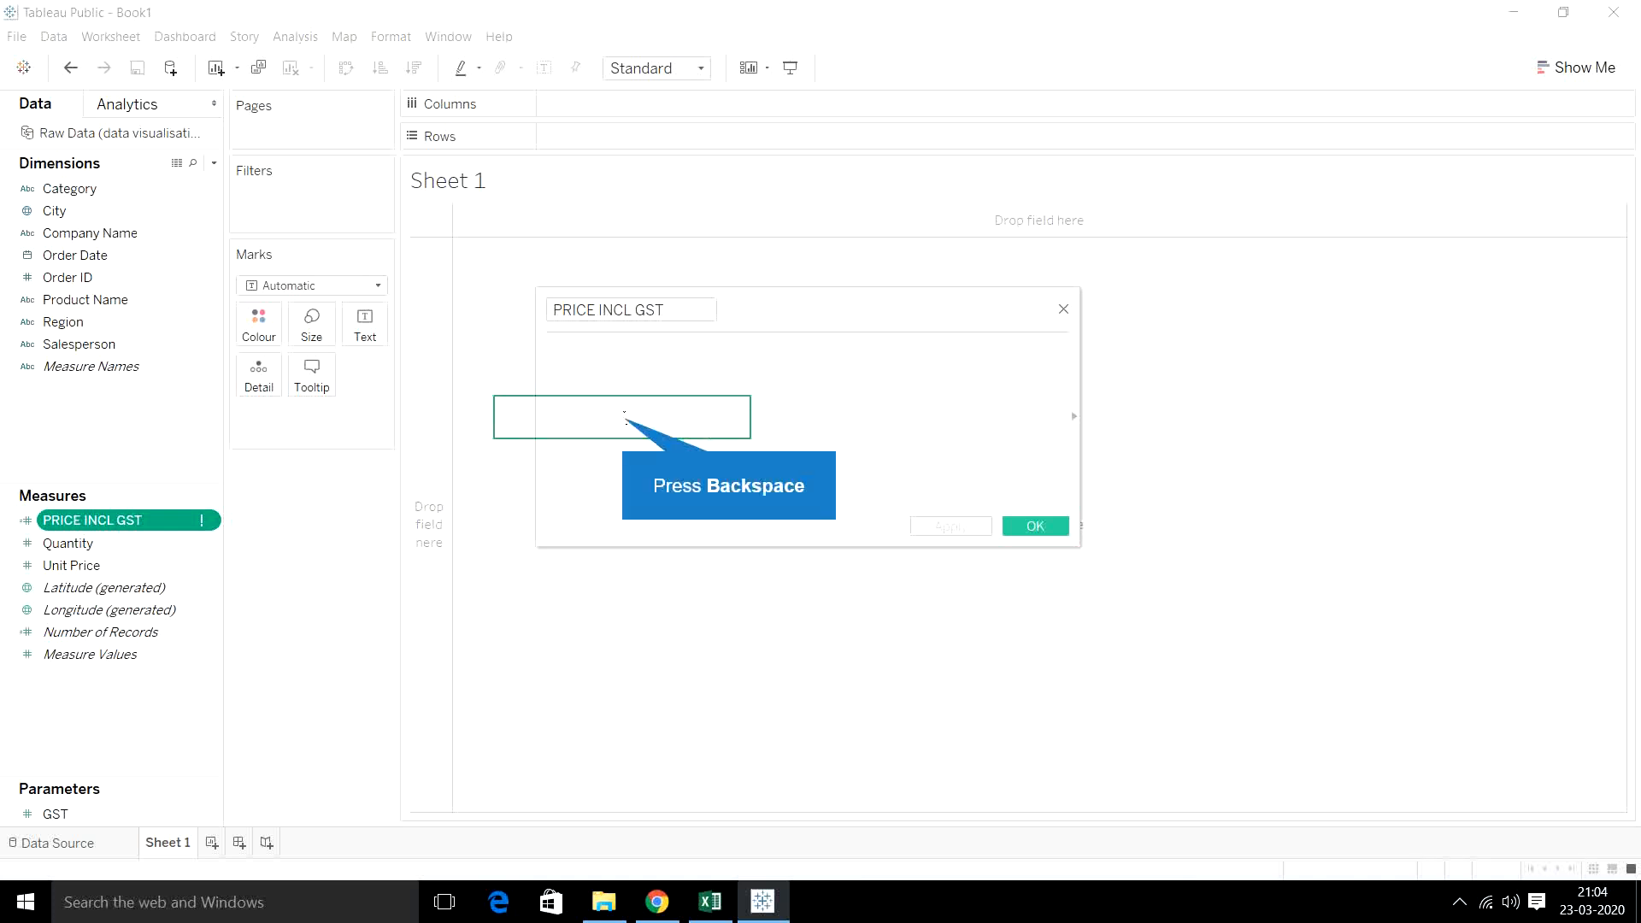
key(BackSpace)
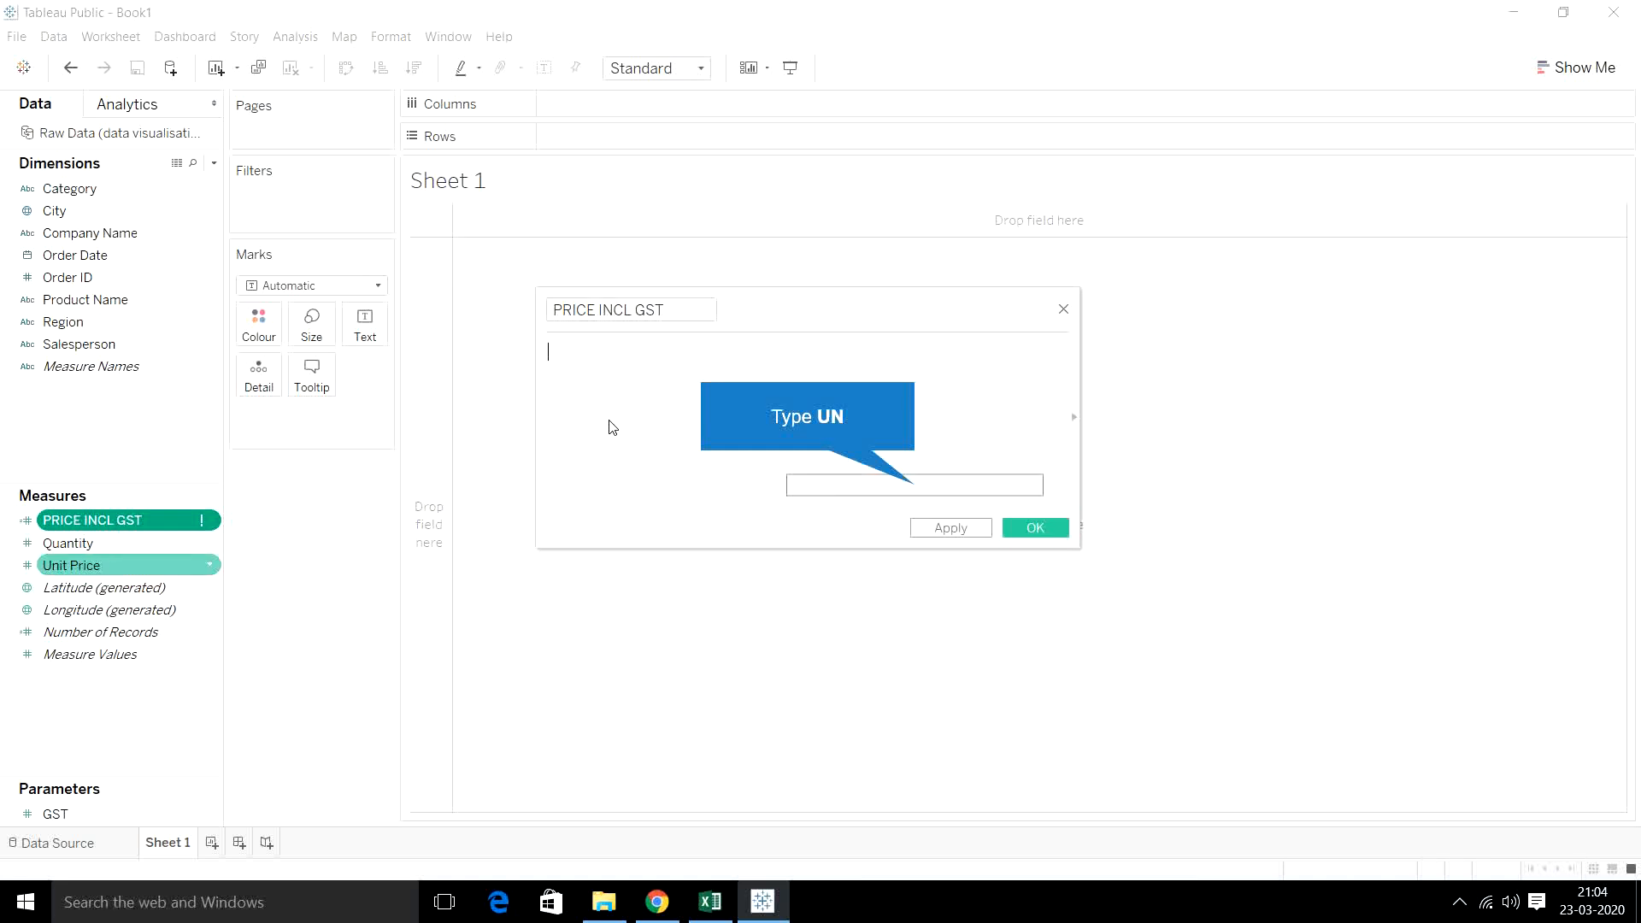
text(UN)
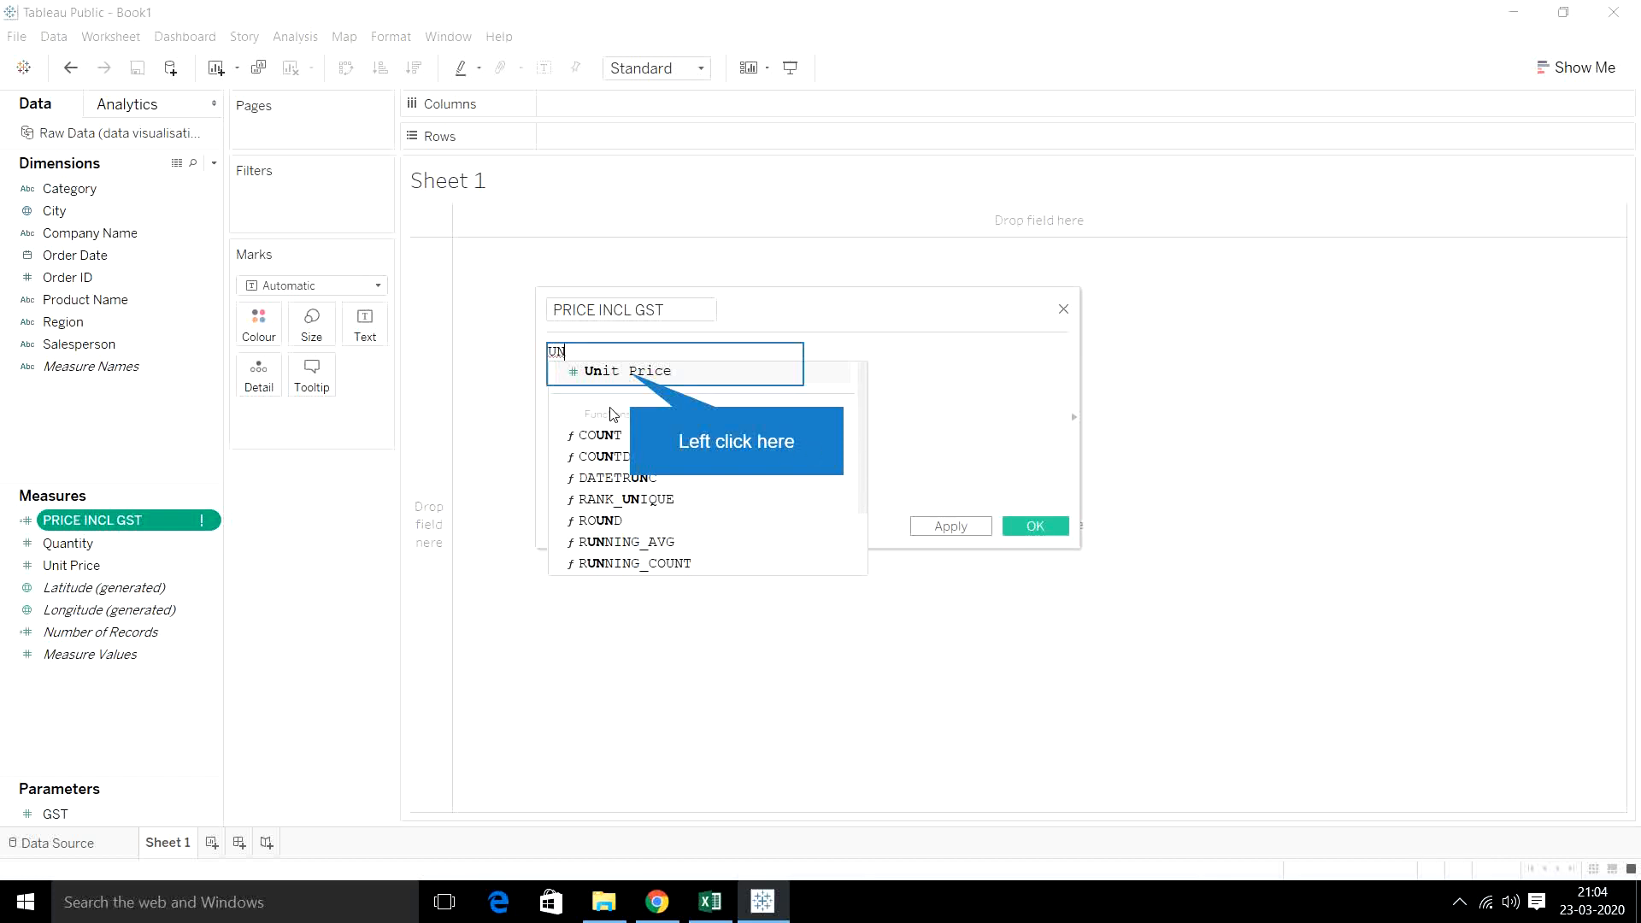
click(632, 372)
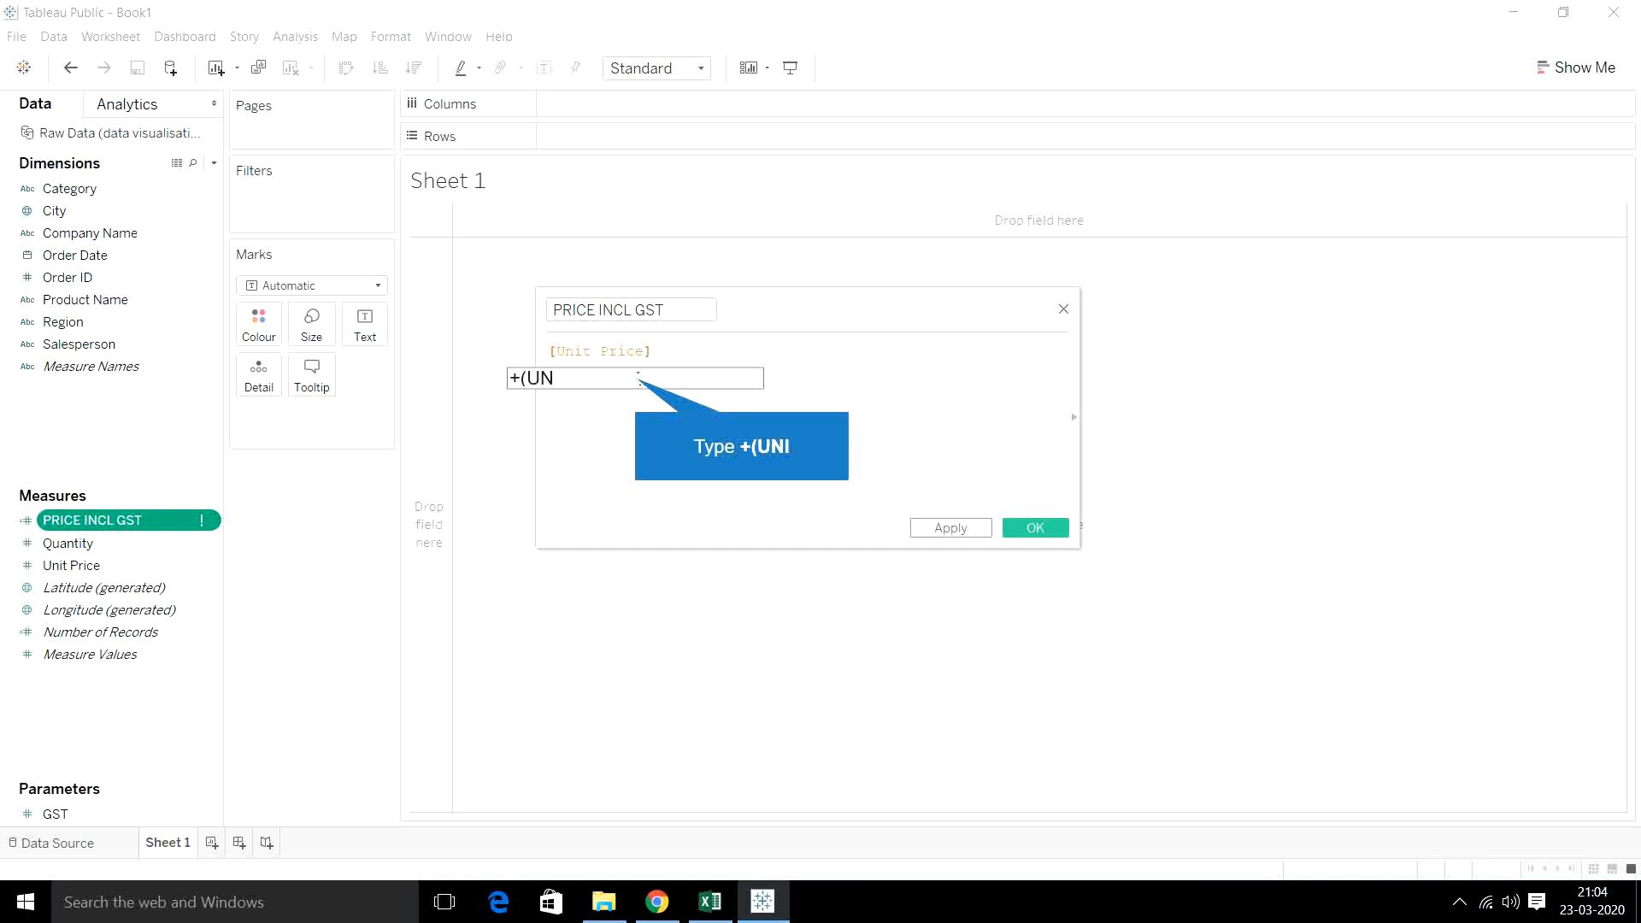
- Extend the PRICE INCL GST formula with +([Unit Price]*[GST]/100) and save the calculation
text(+(uN)
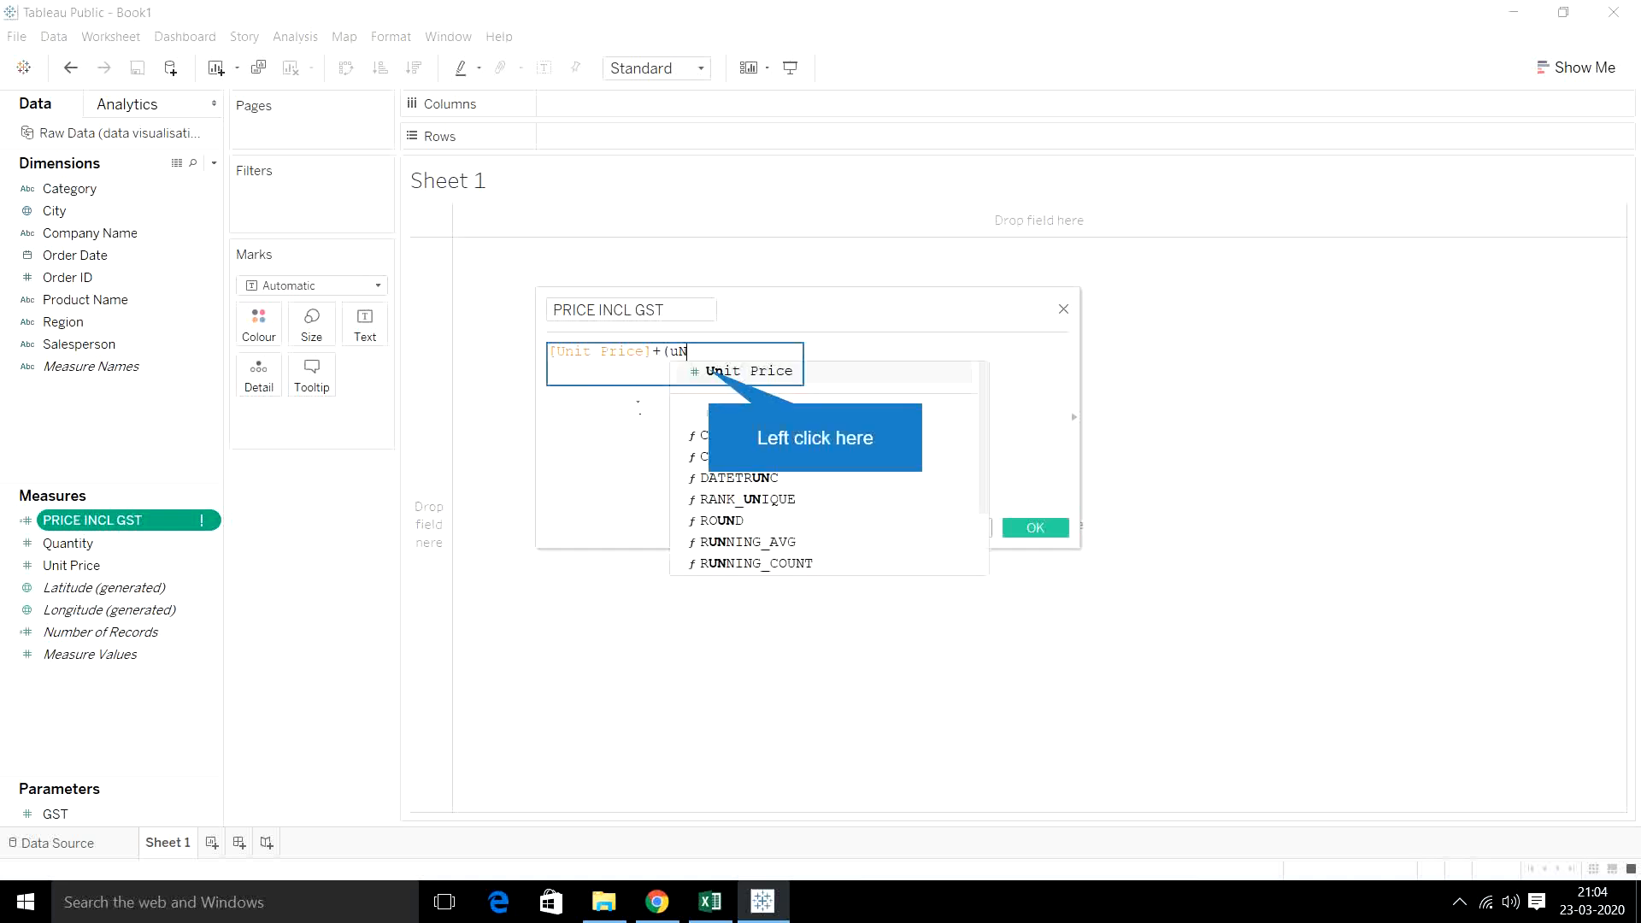
click(706, 373)
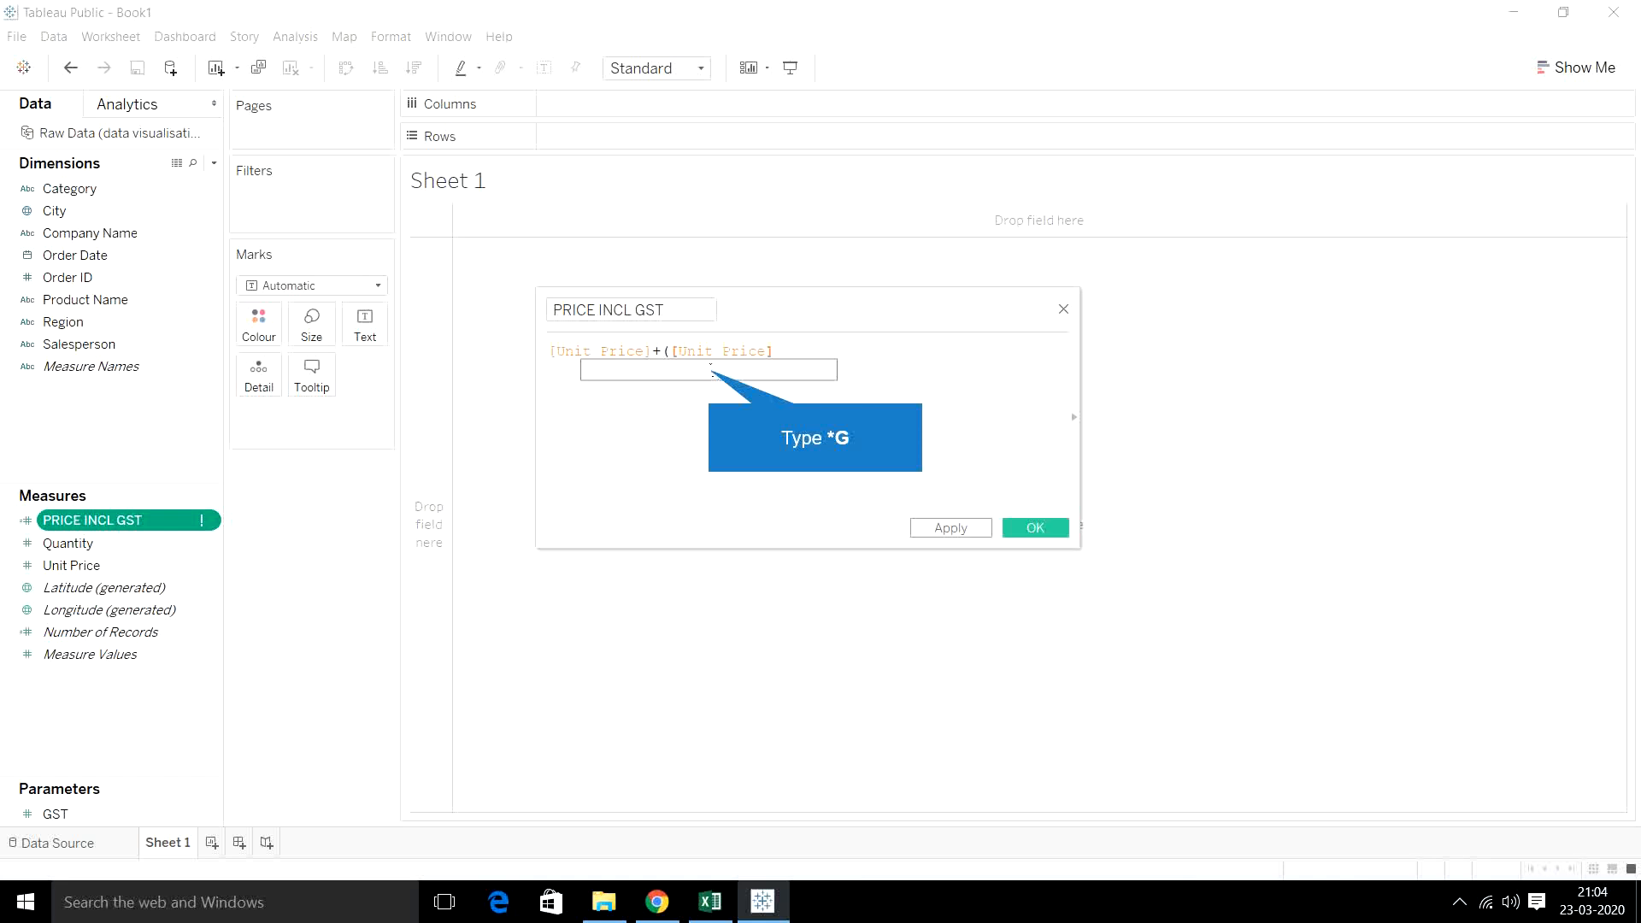
text(*G)
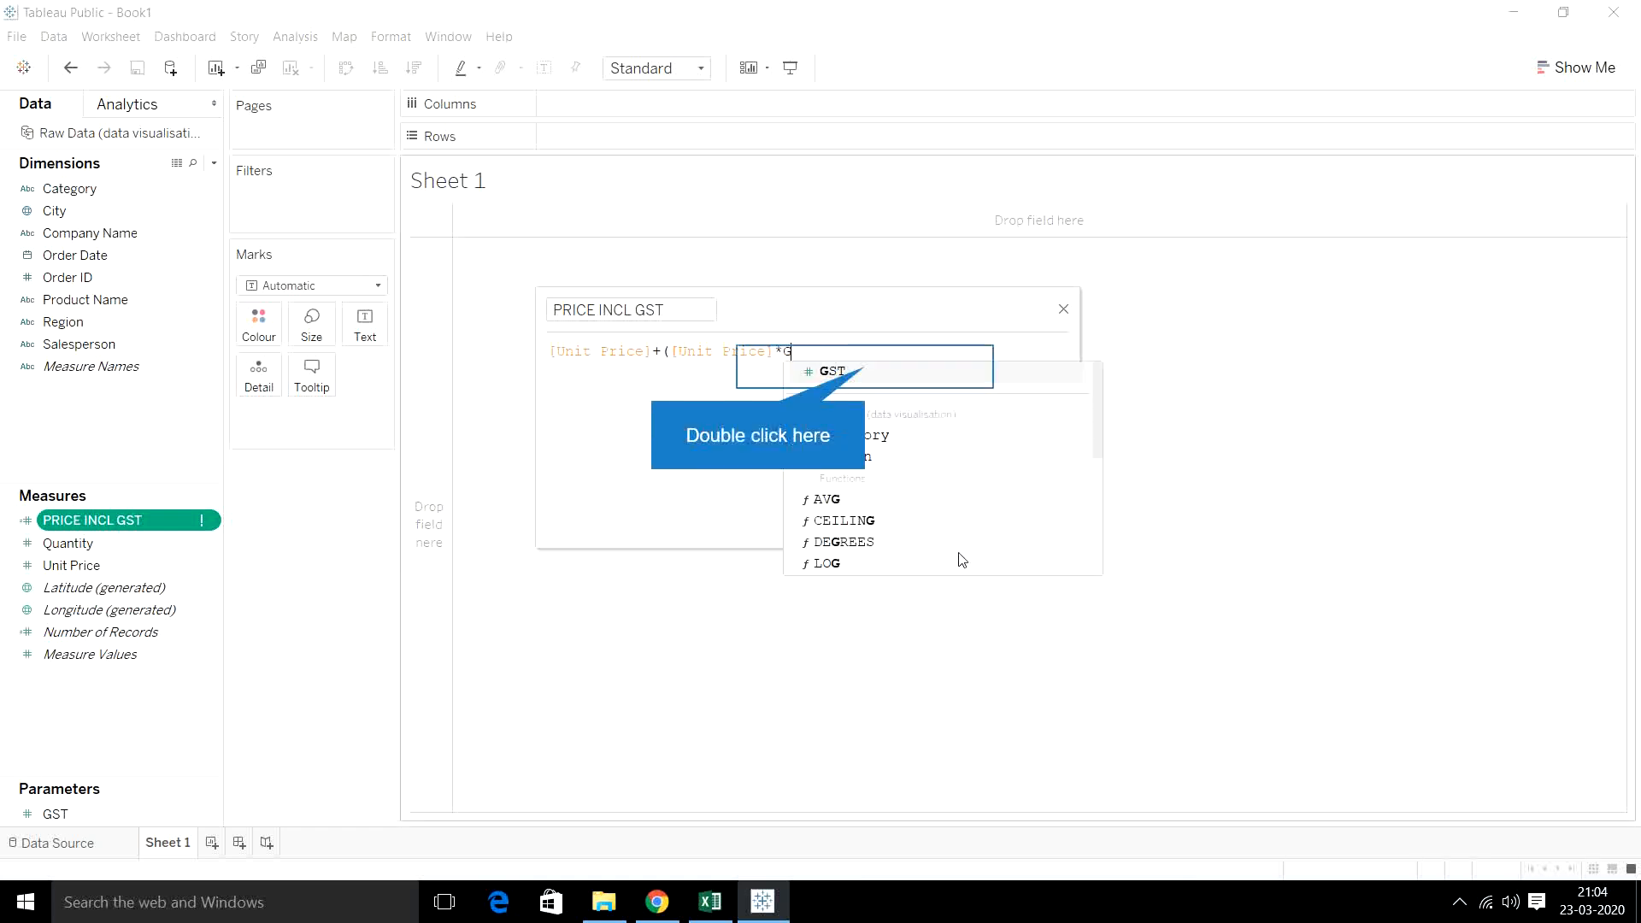
double_click(863, 369)
click(862, 368)
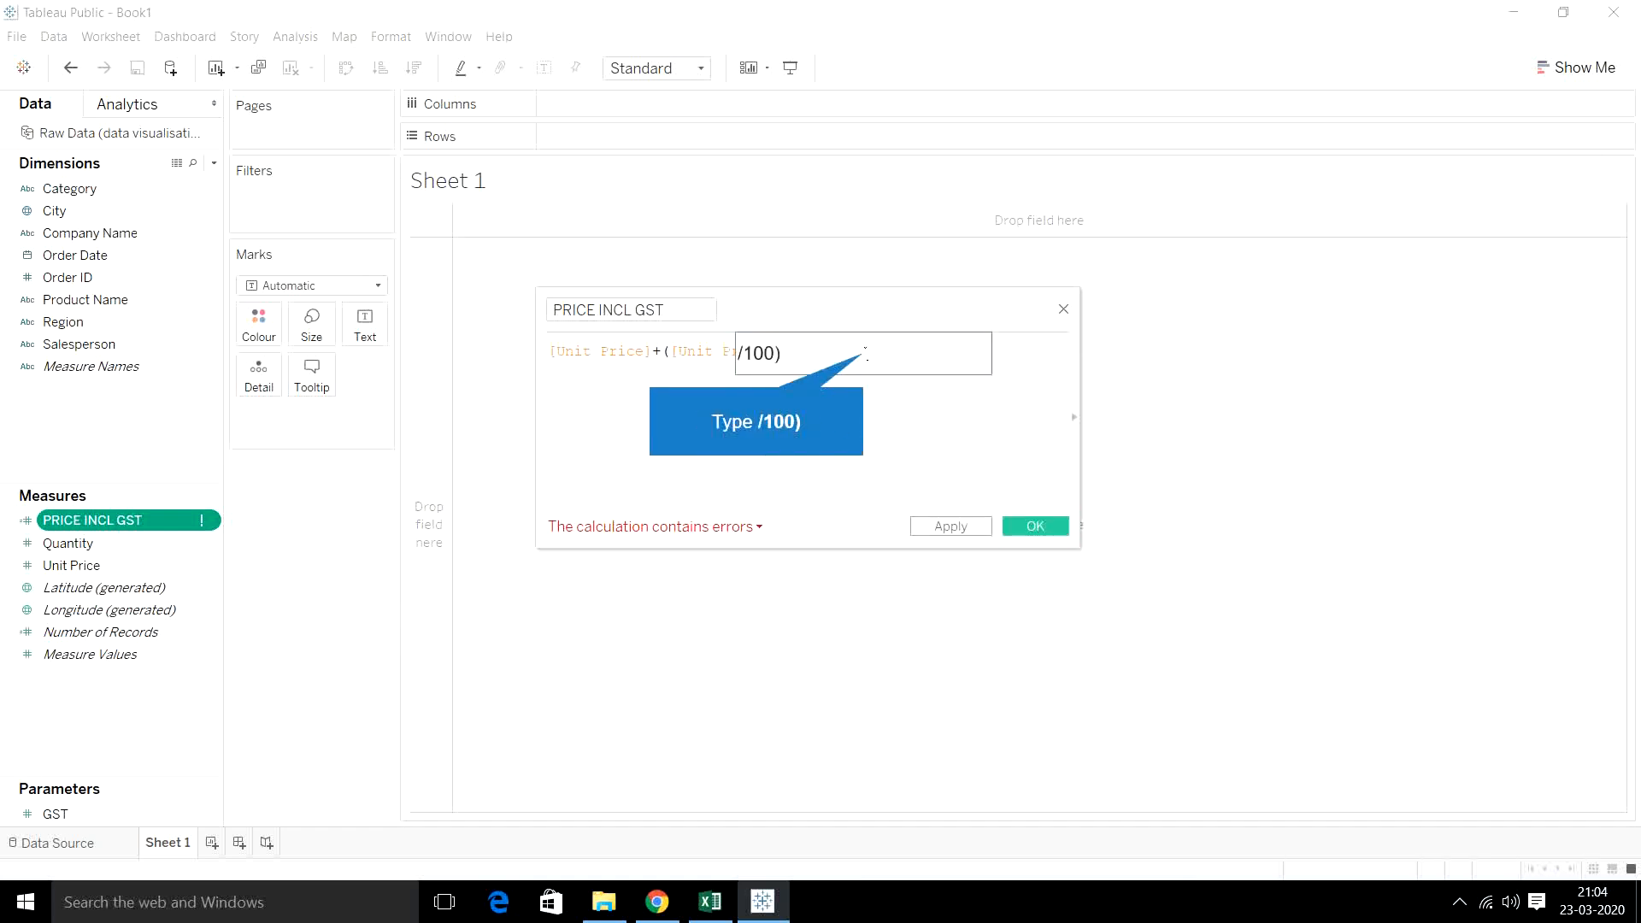
text(/100))
click(877, 401)
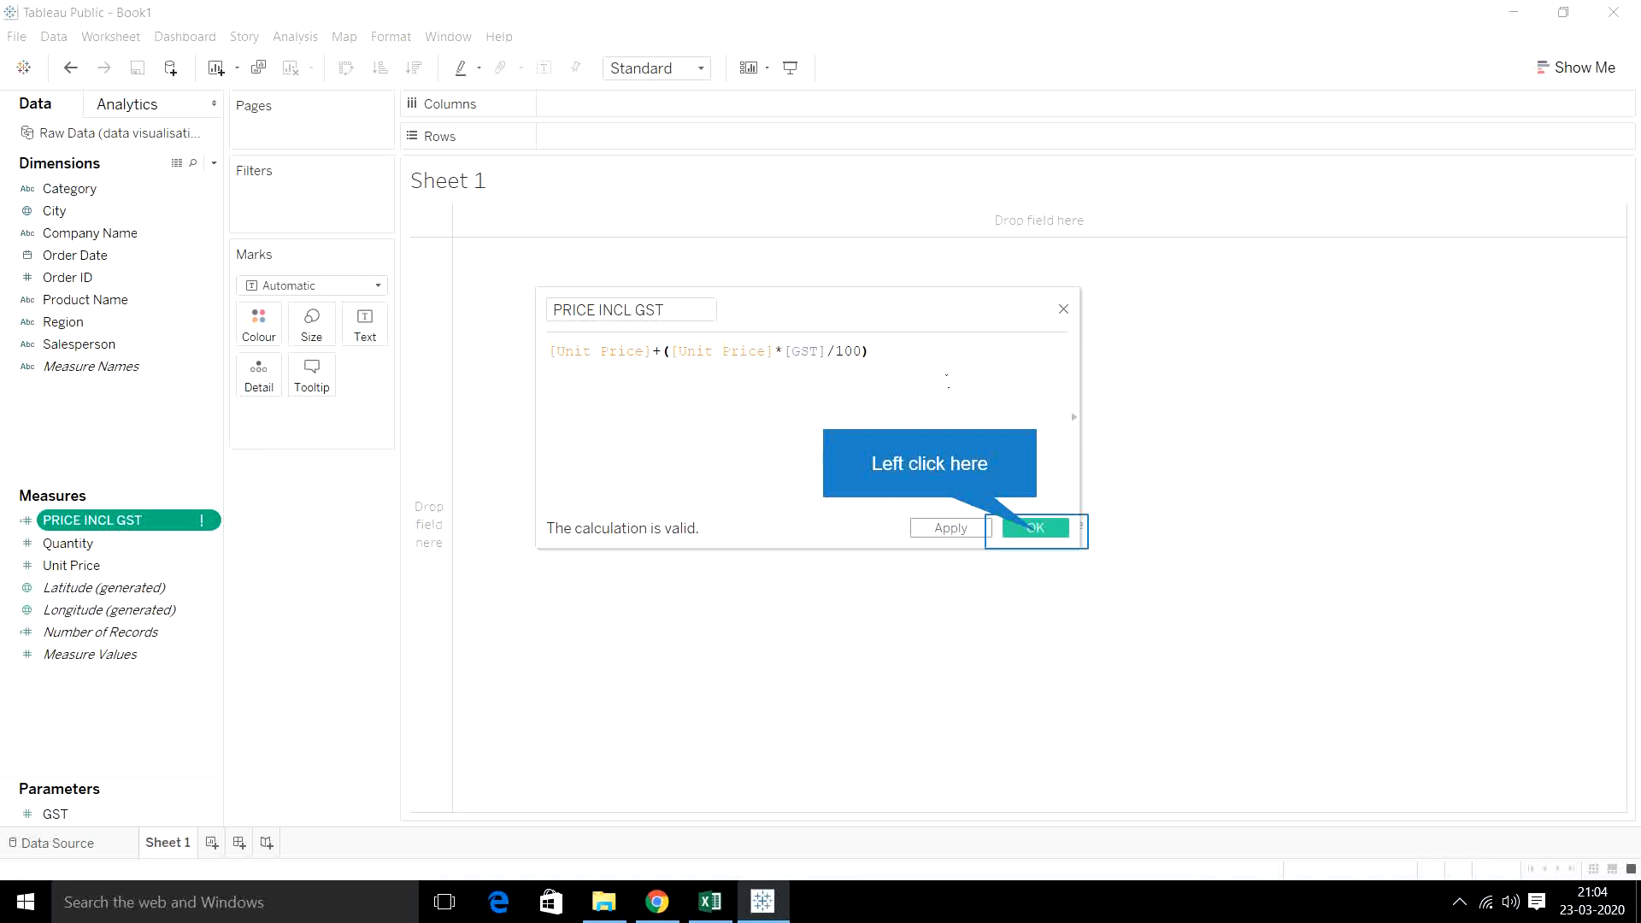
click(1055, 532)
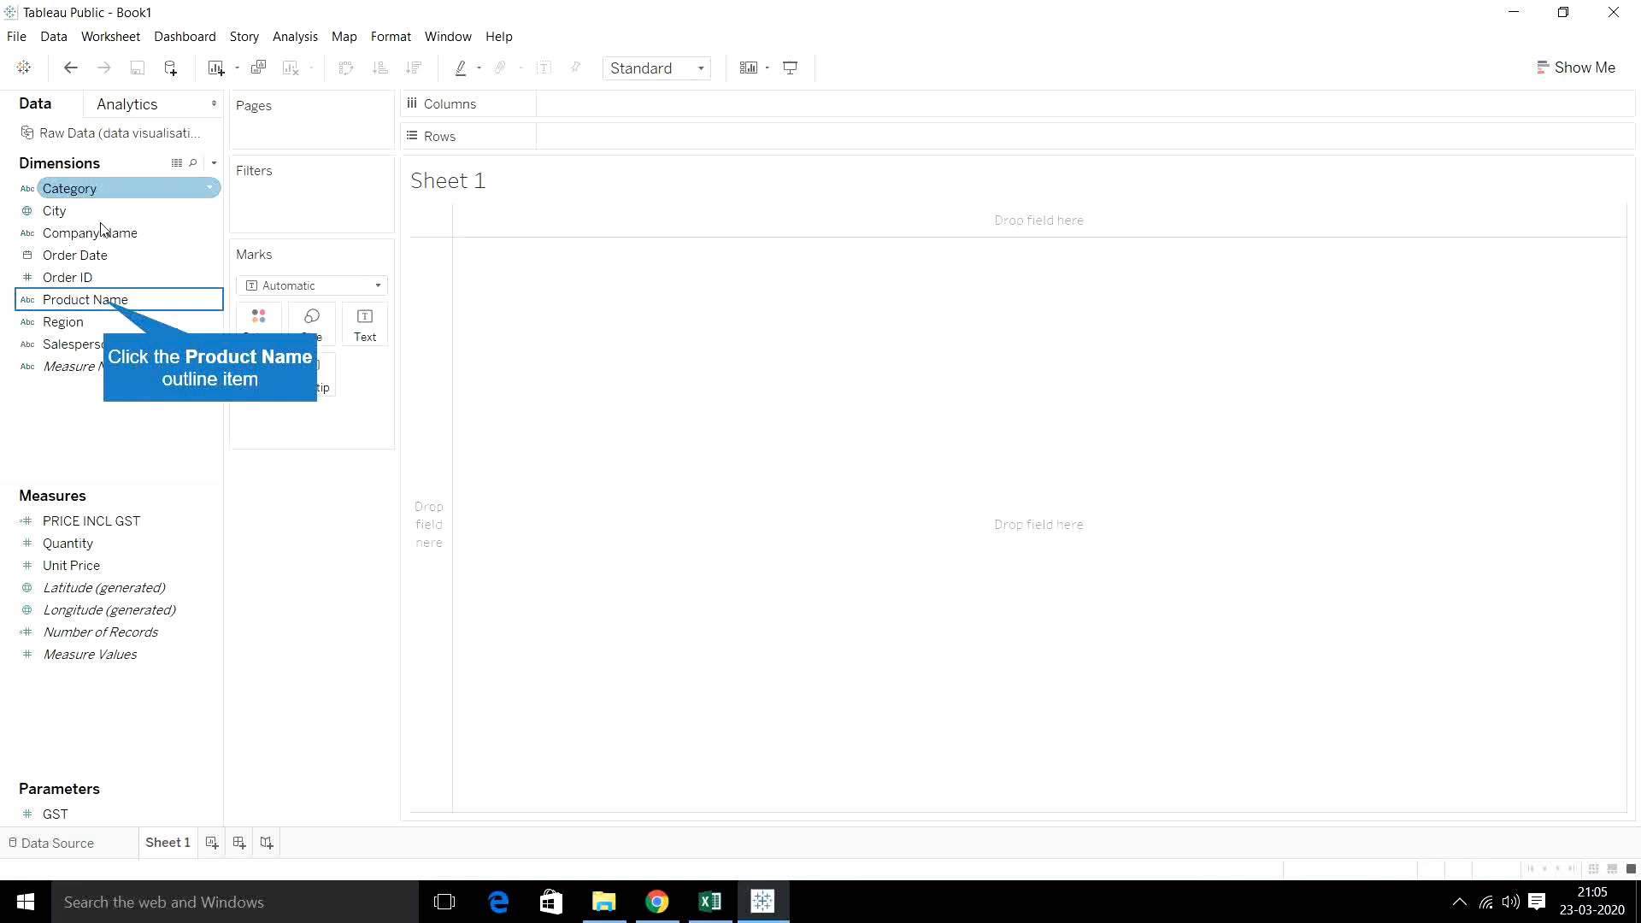
- Build a table listing Unit Price, Quantity and PRICE INCL GST for each Product Name
double_click(106, 301)
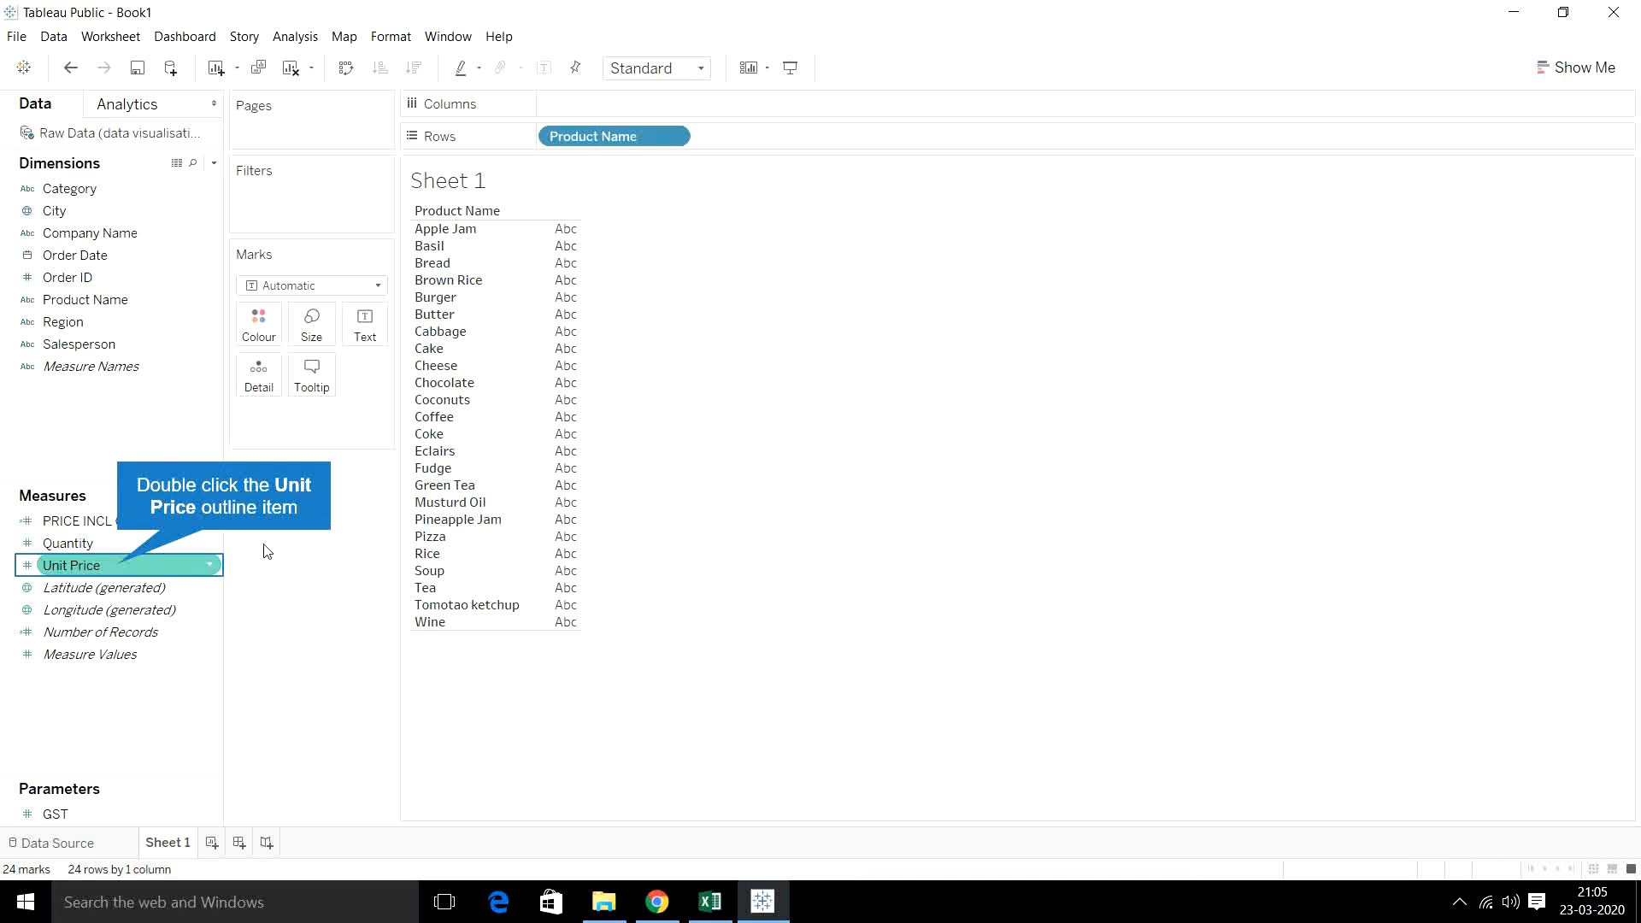
double_click(121, 567)
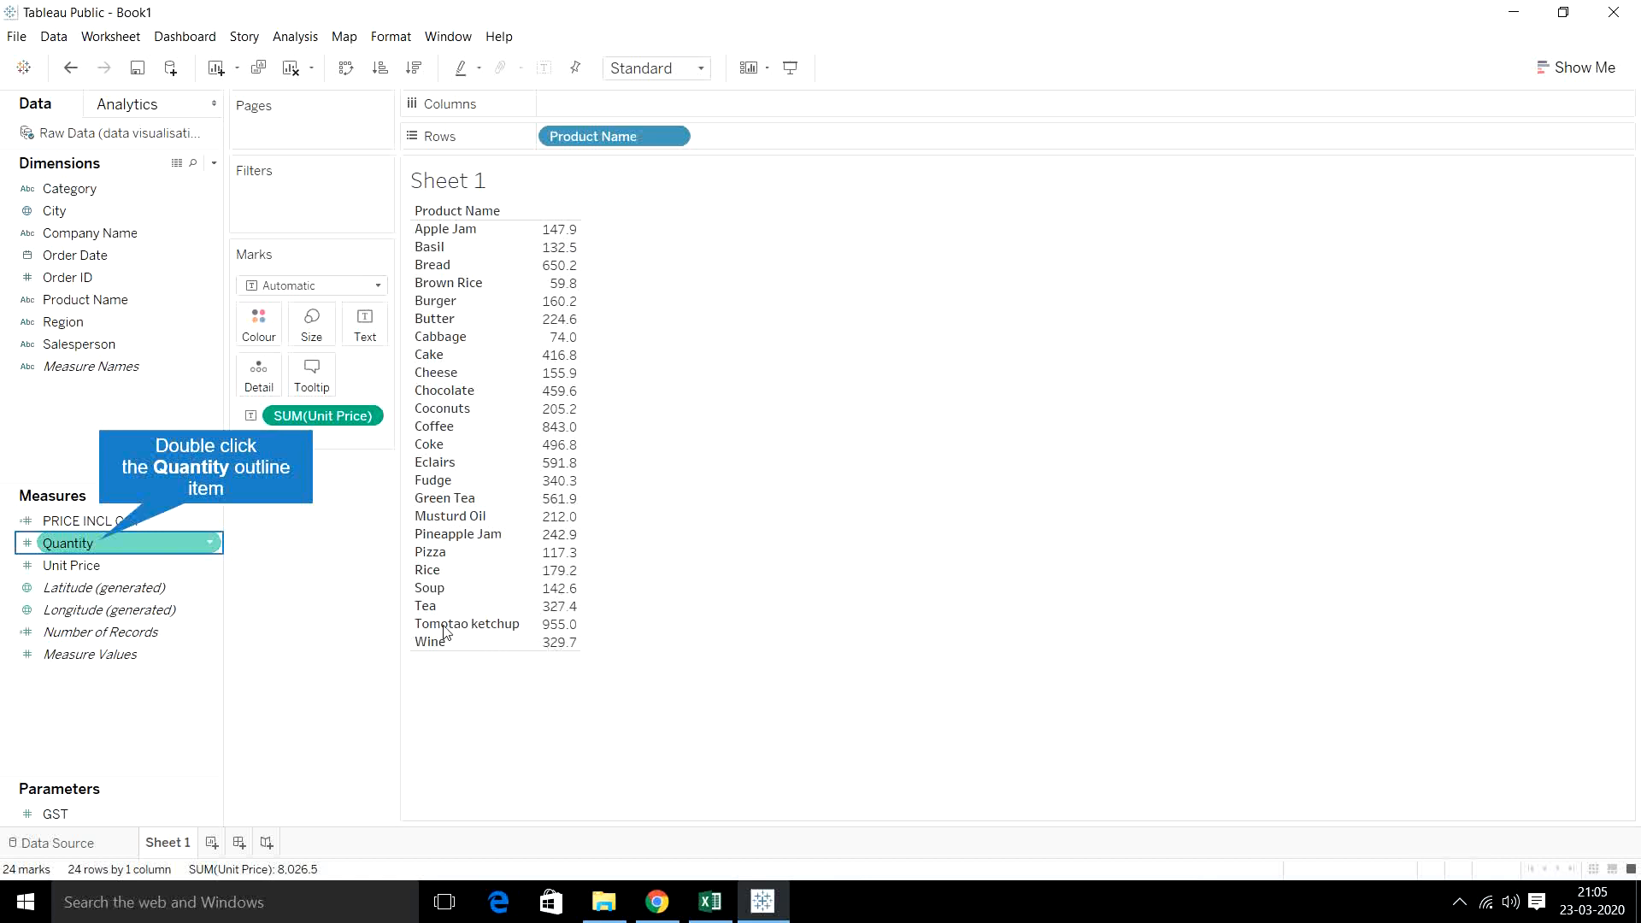
double_click(100, 543)
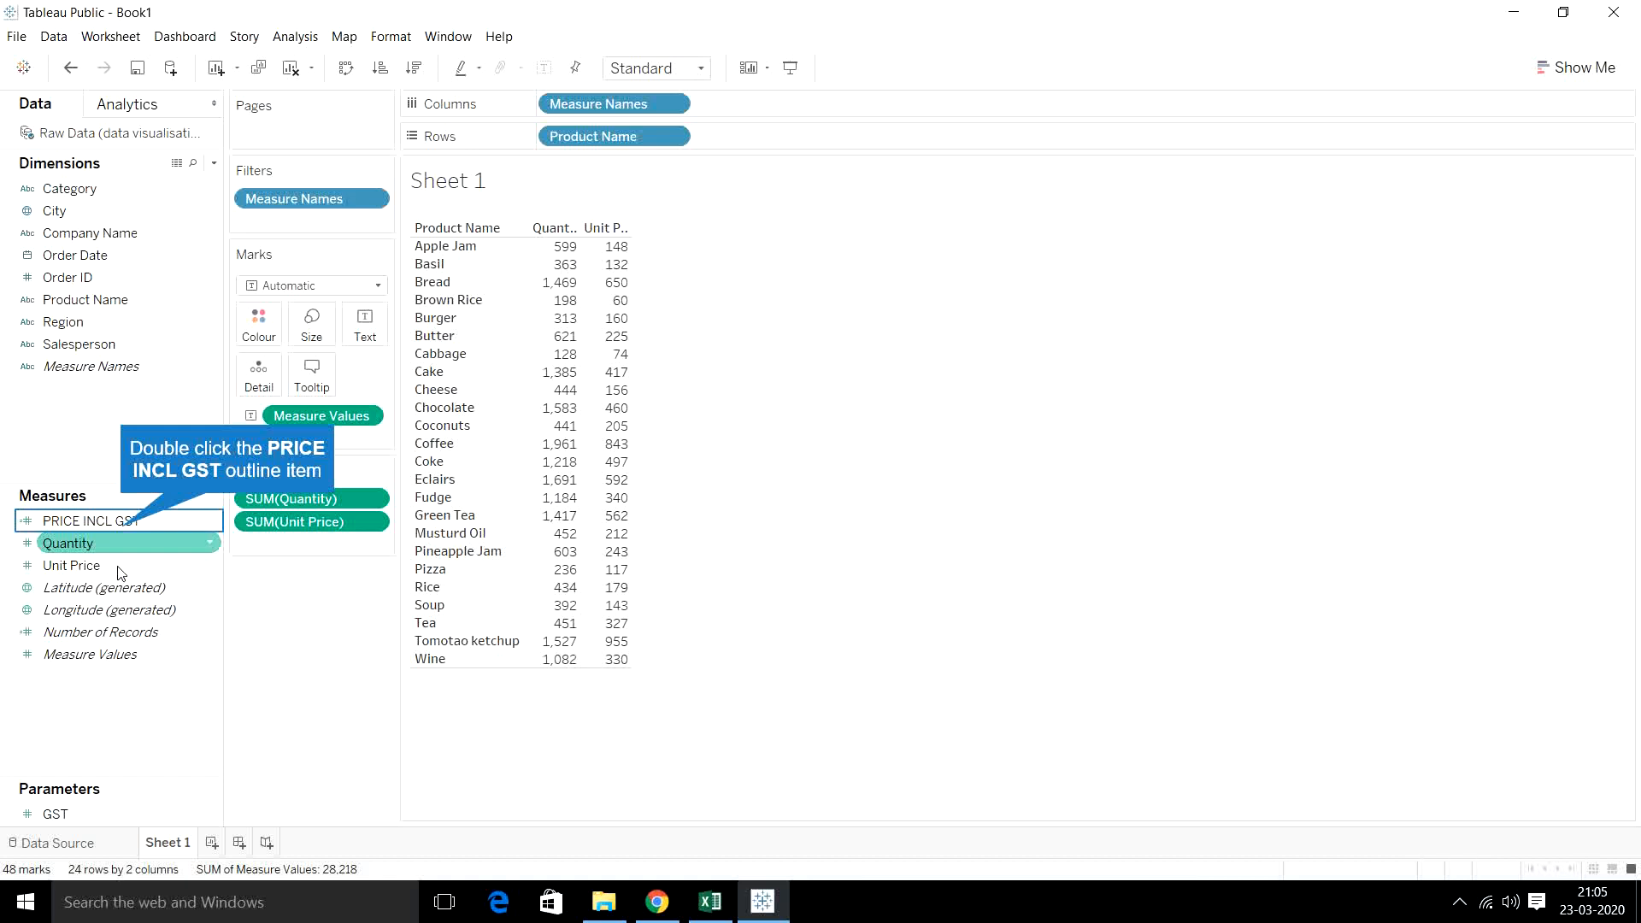
double_click(90, 520)
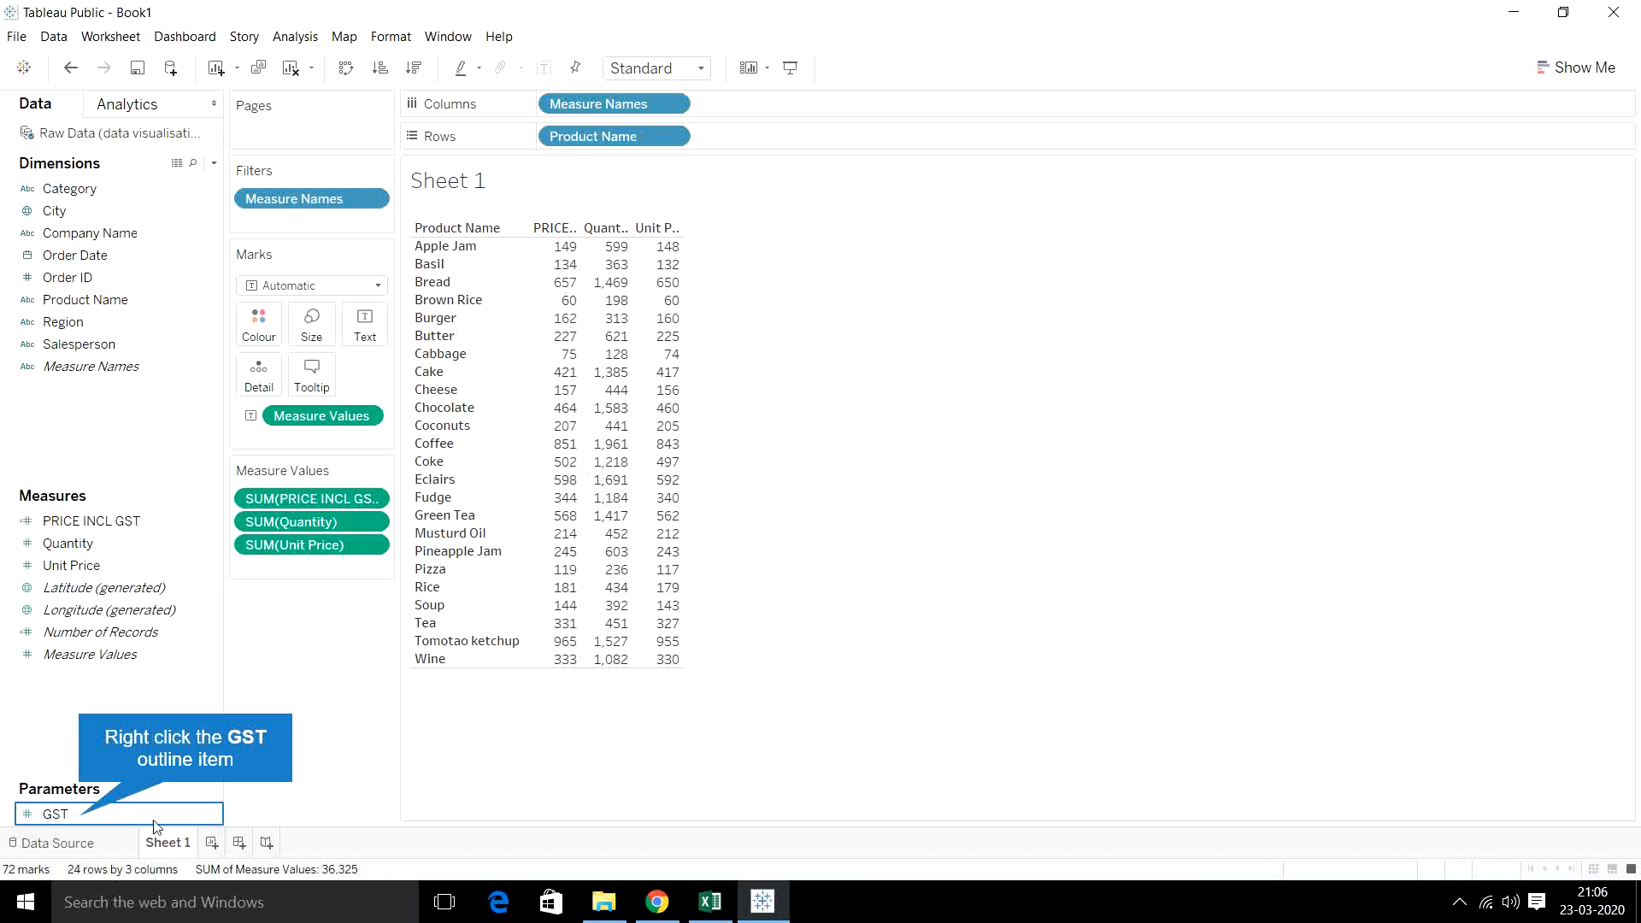
- Show the parameter control for the GST parameter on the sheet
right_click(70, 826)
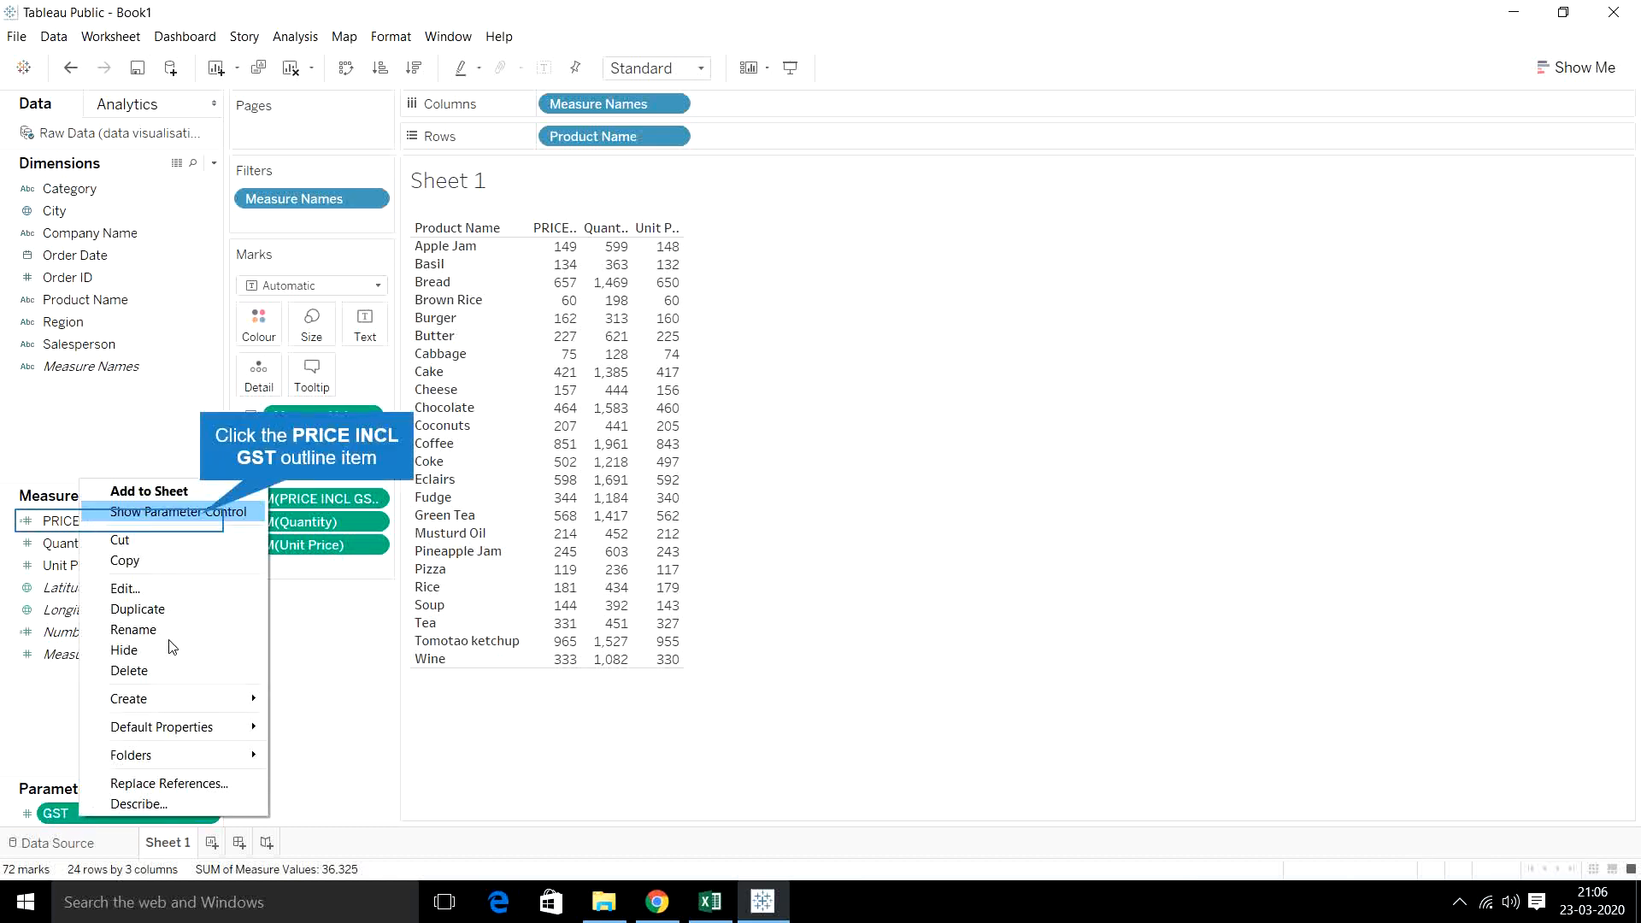
click(204, 513)
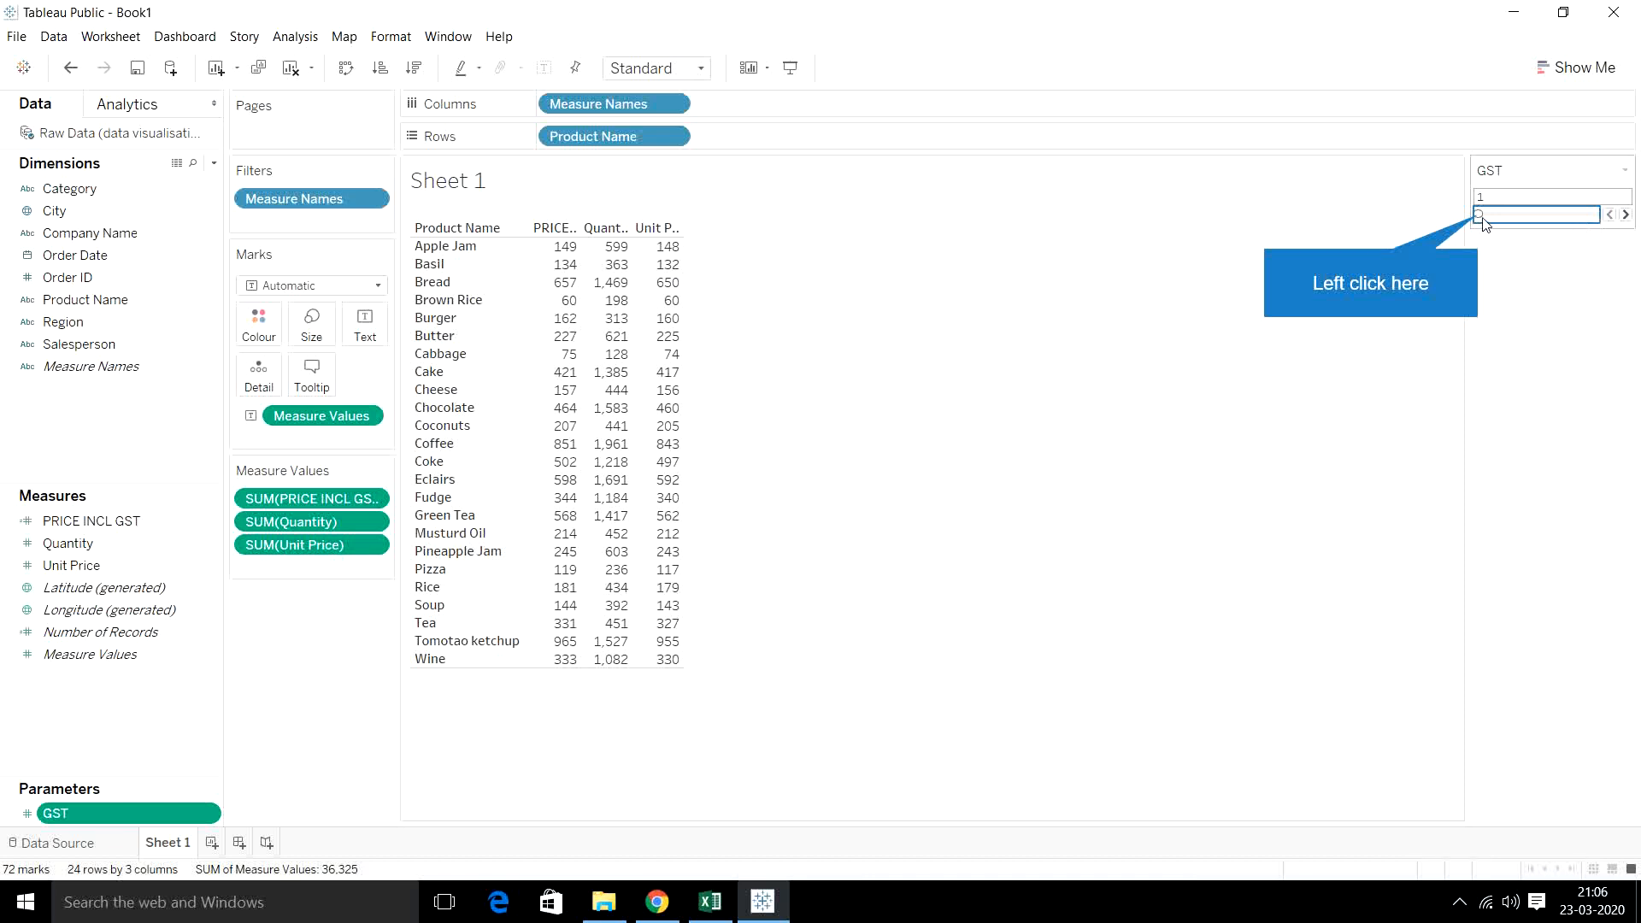
- Raise the GST parameter to 10 with its parameter control, going through 5.5, 7, 8.5 and 9.5
drag(1478, 217, 1499, 219)
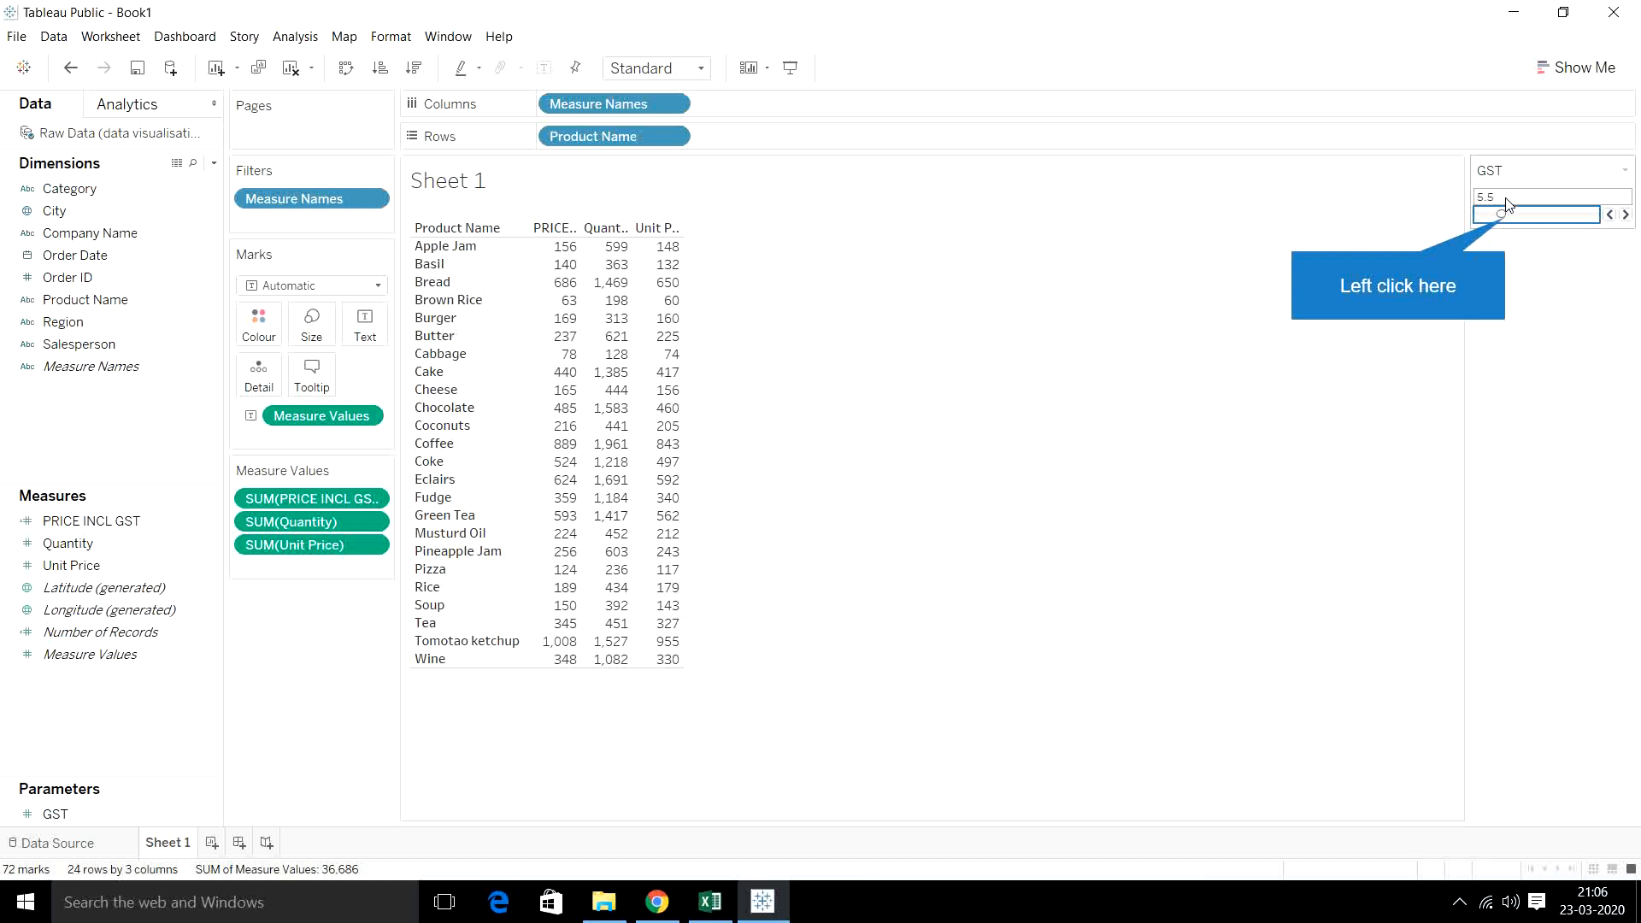
click(1508, 221)
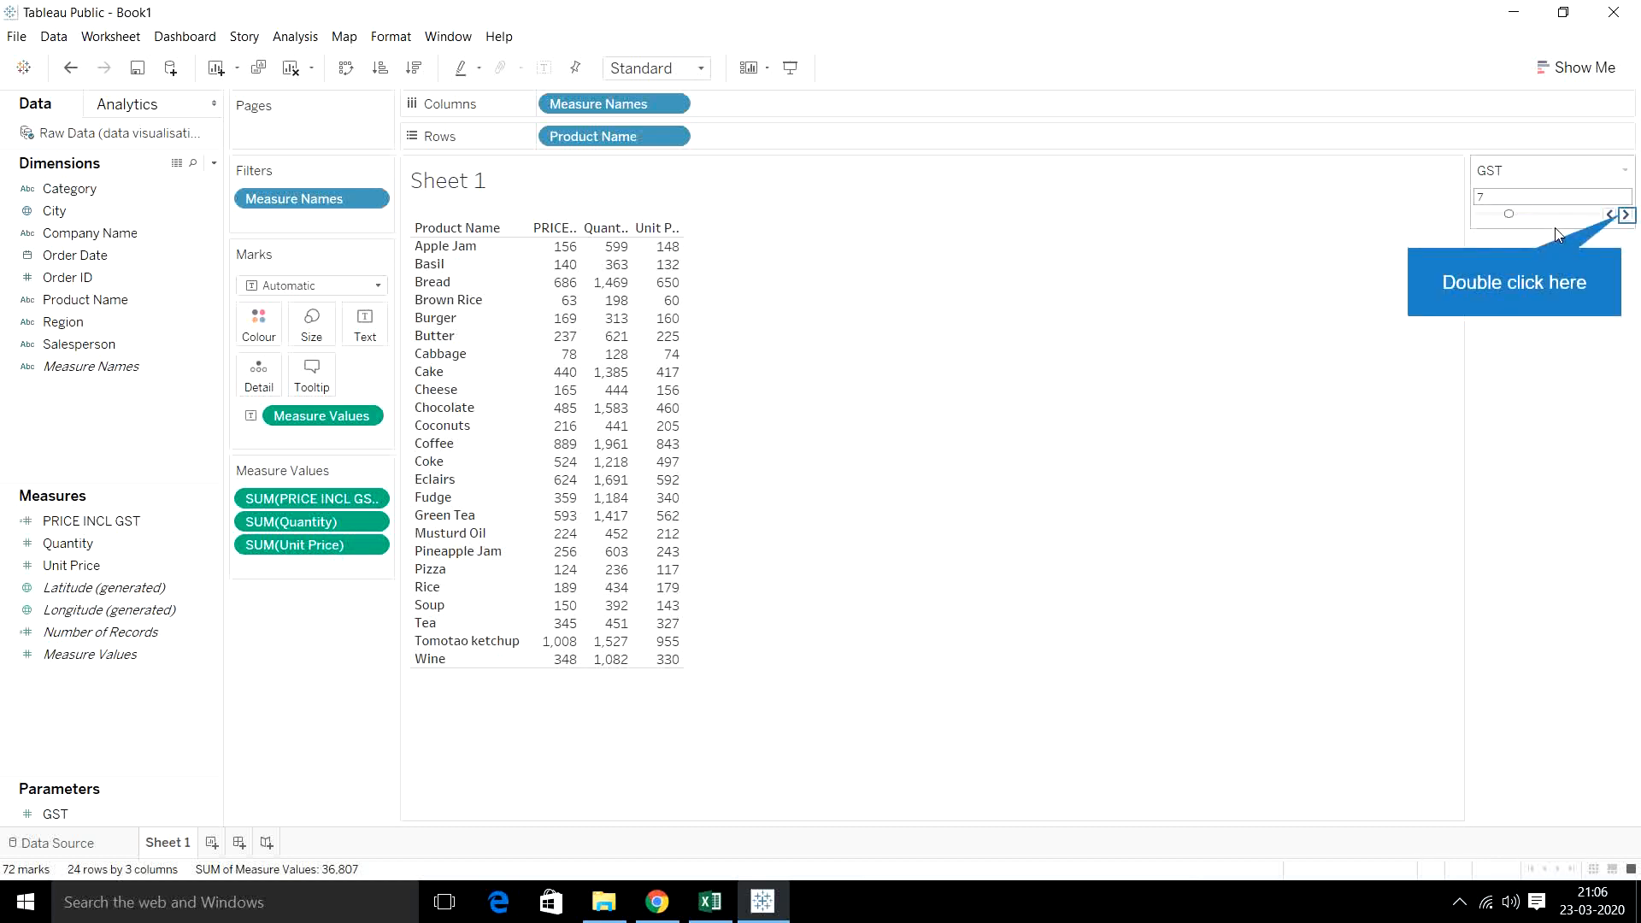
double_click(1626, 215)
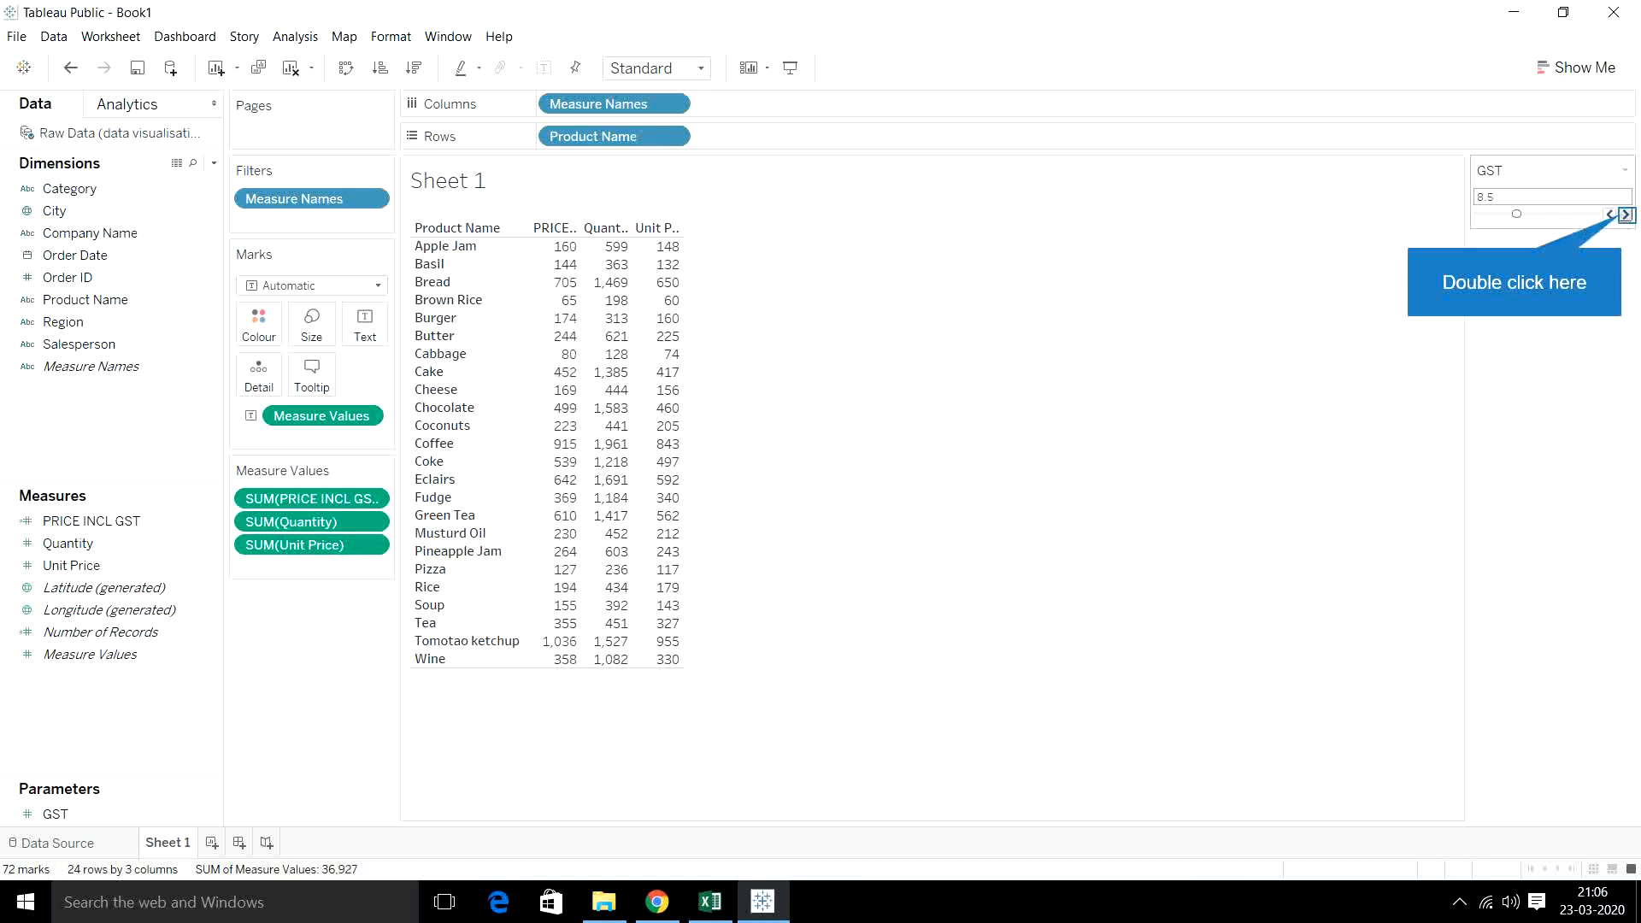
click(1626, 214)
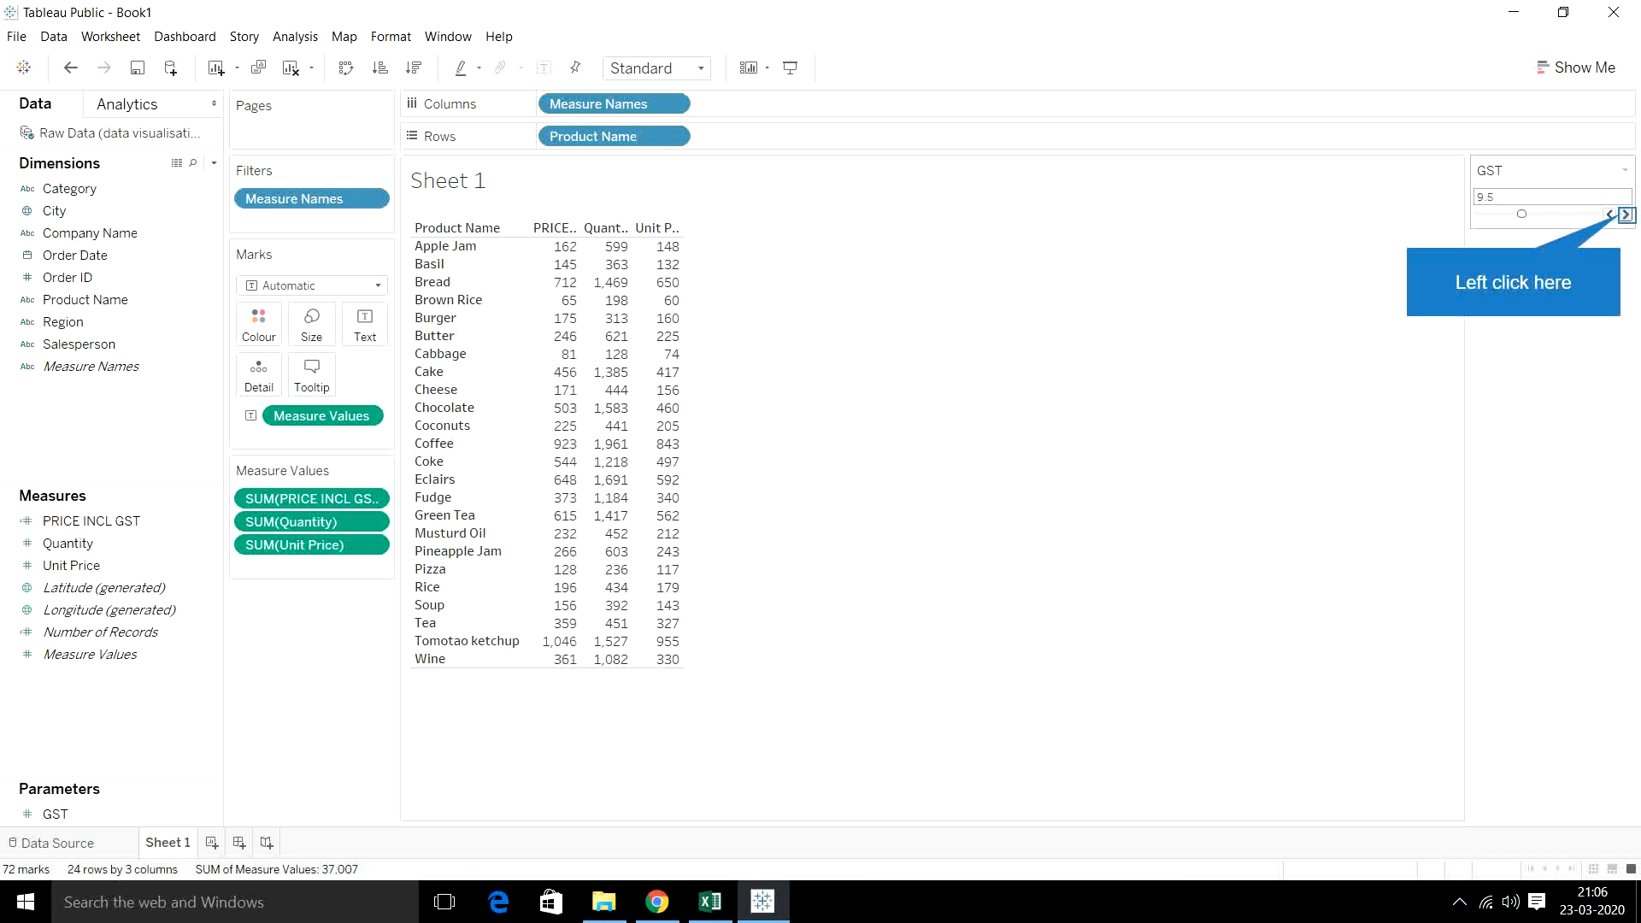
click(1626, 215)
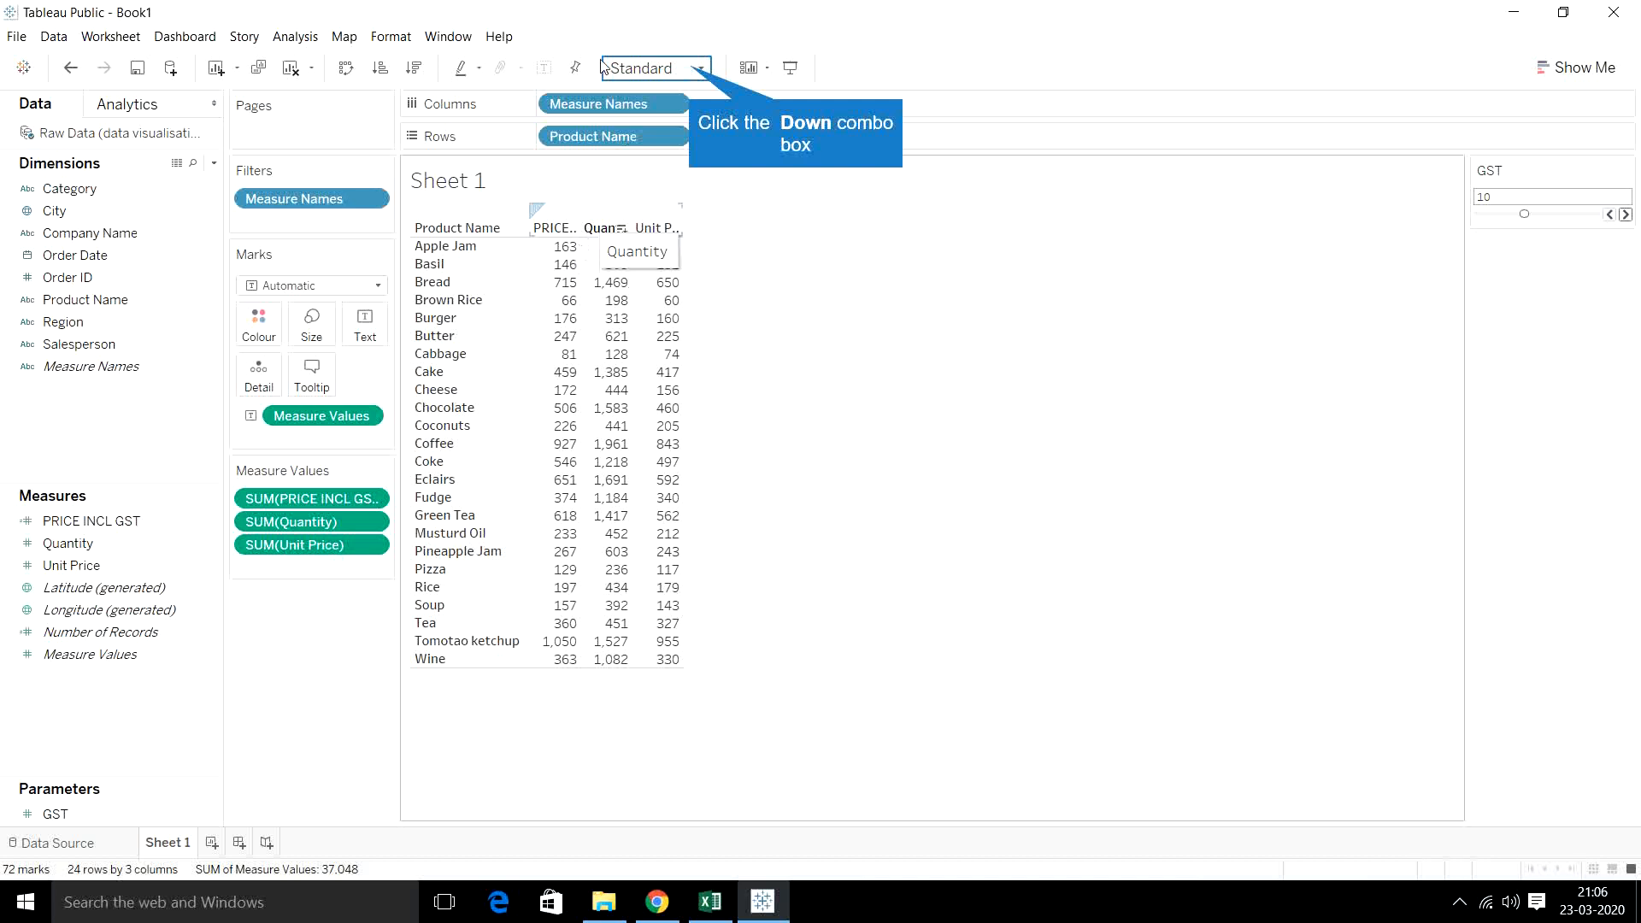
- Set the sheet's fit to Entire View so the product table fills the worksheet
click(692, 74)
click(674, 143)
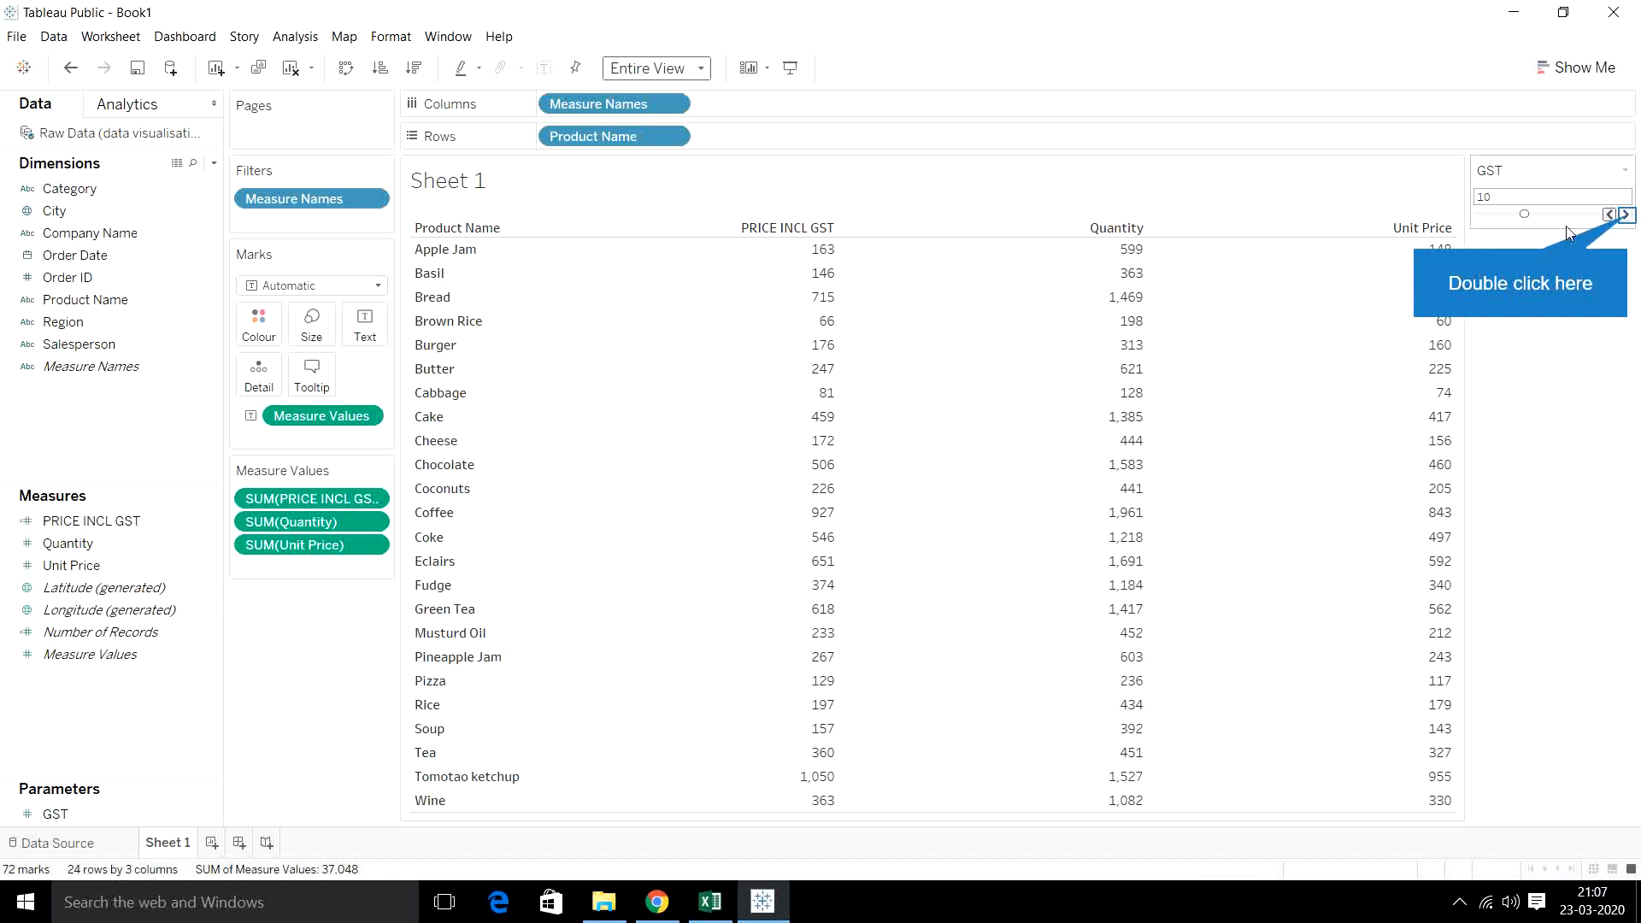
- Increase the GST parameter in increments to 16.5 to update the PRICE INCL GST column
click(1626, 215)
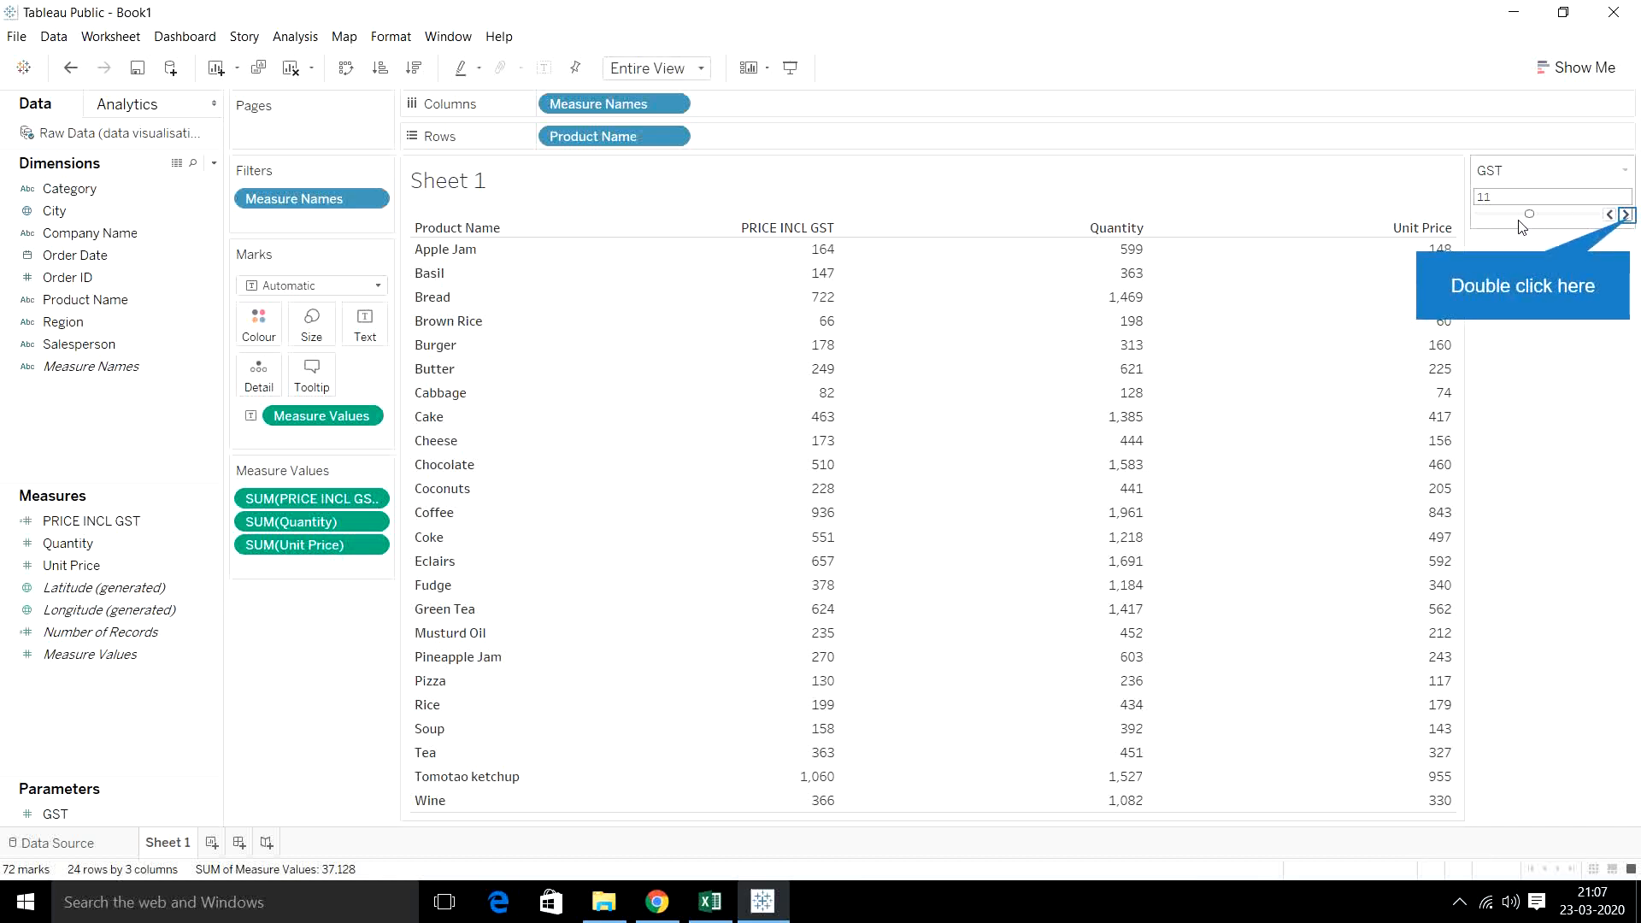
click(1627, 215)
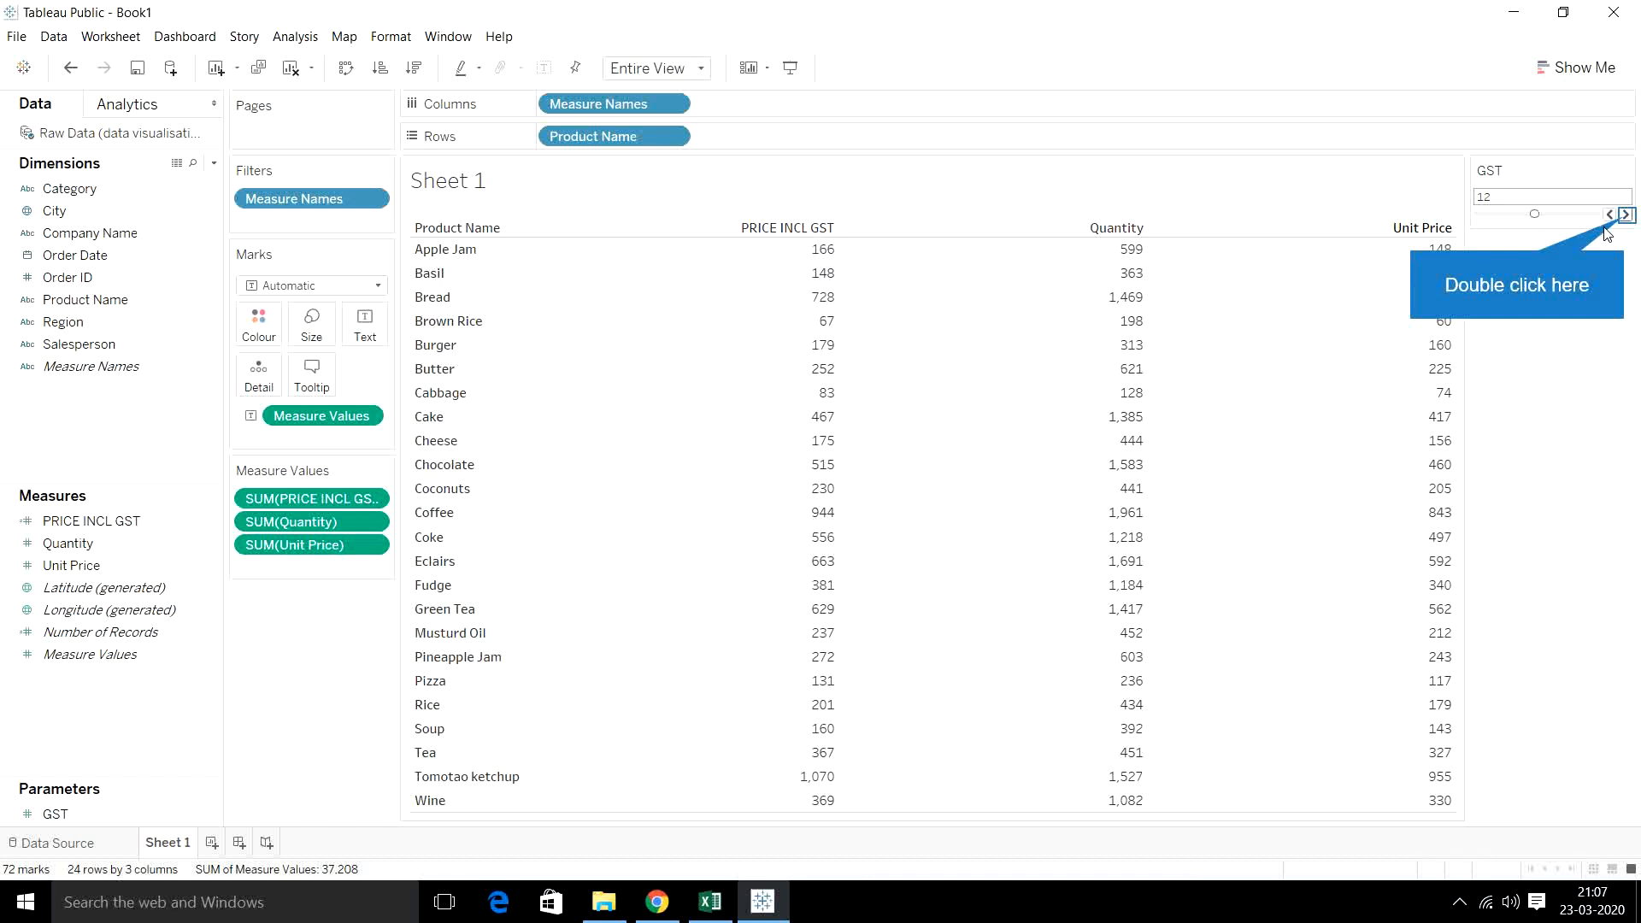
double_click(1626, 214)
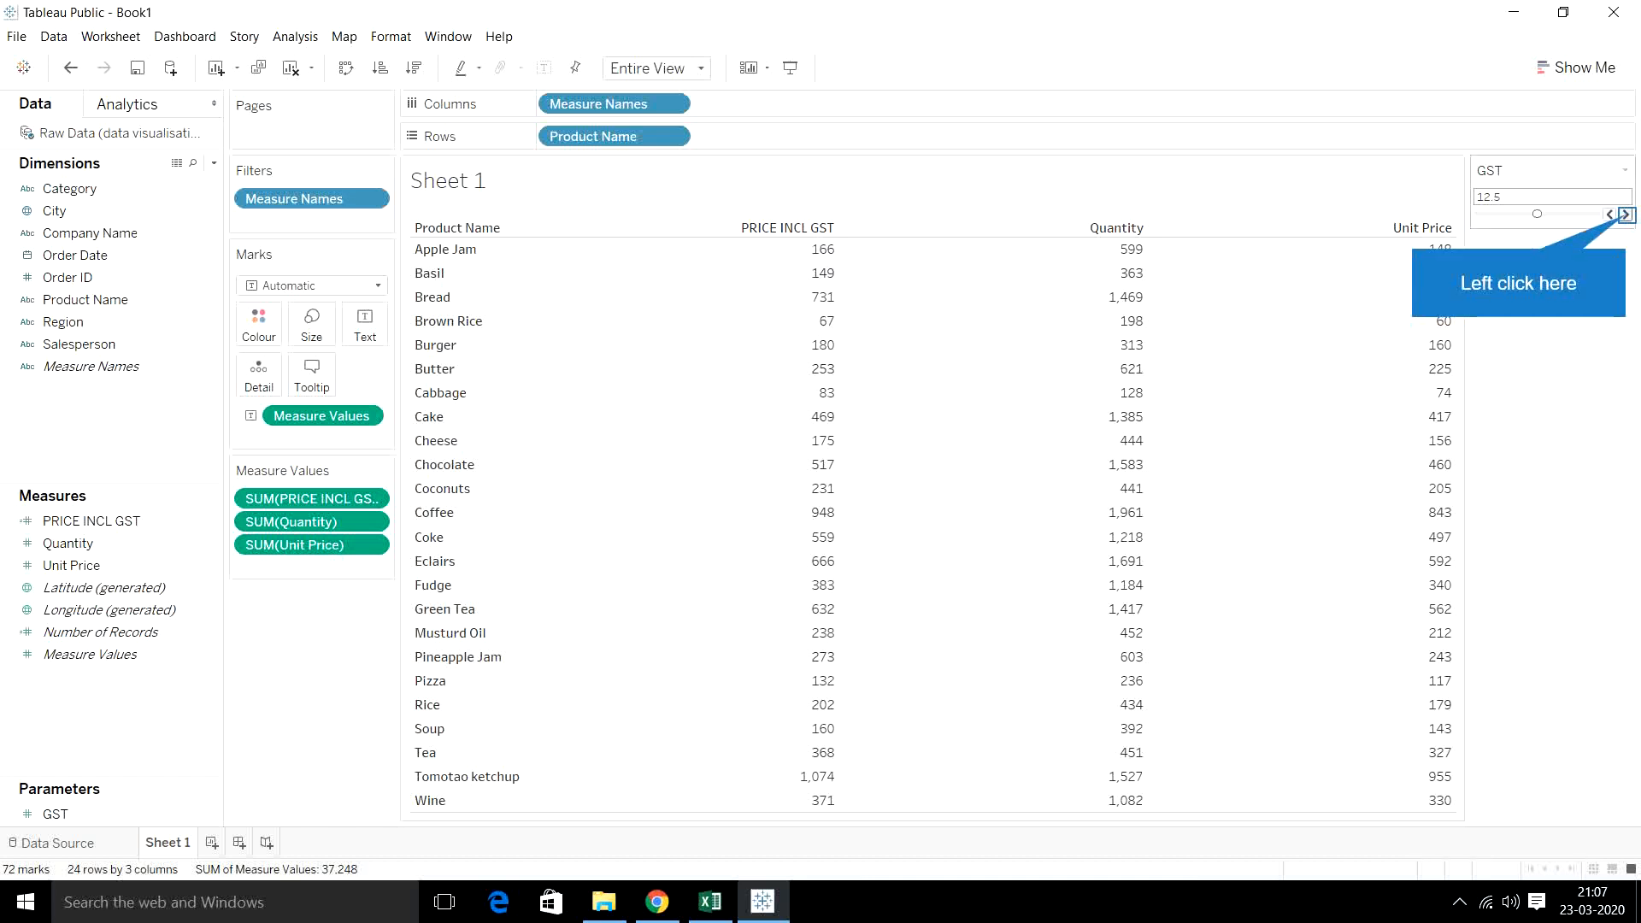
click(1625, 214)
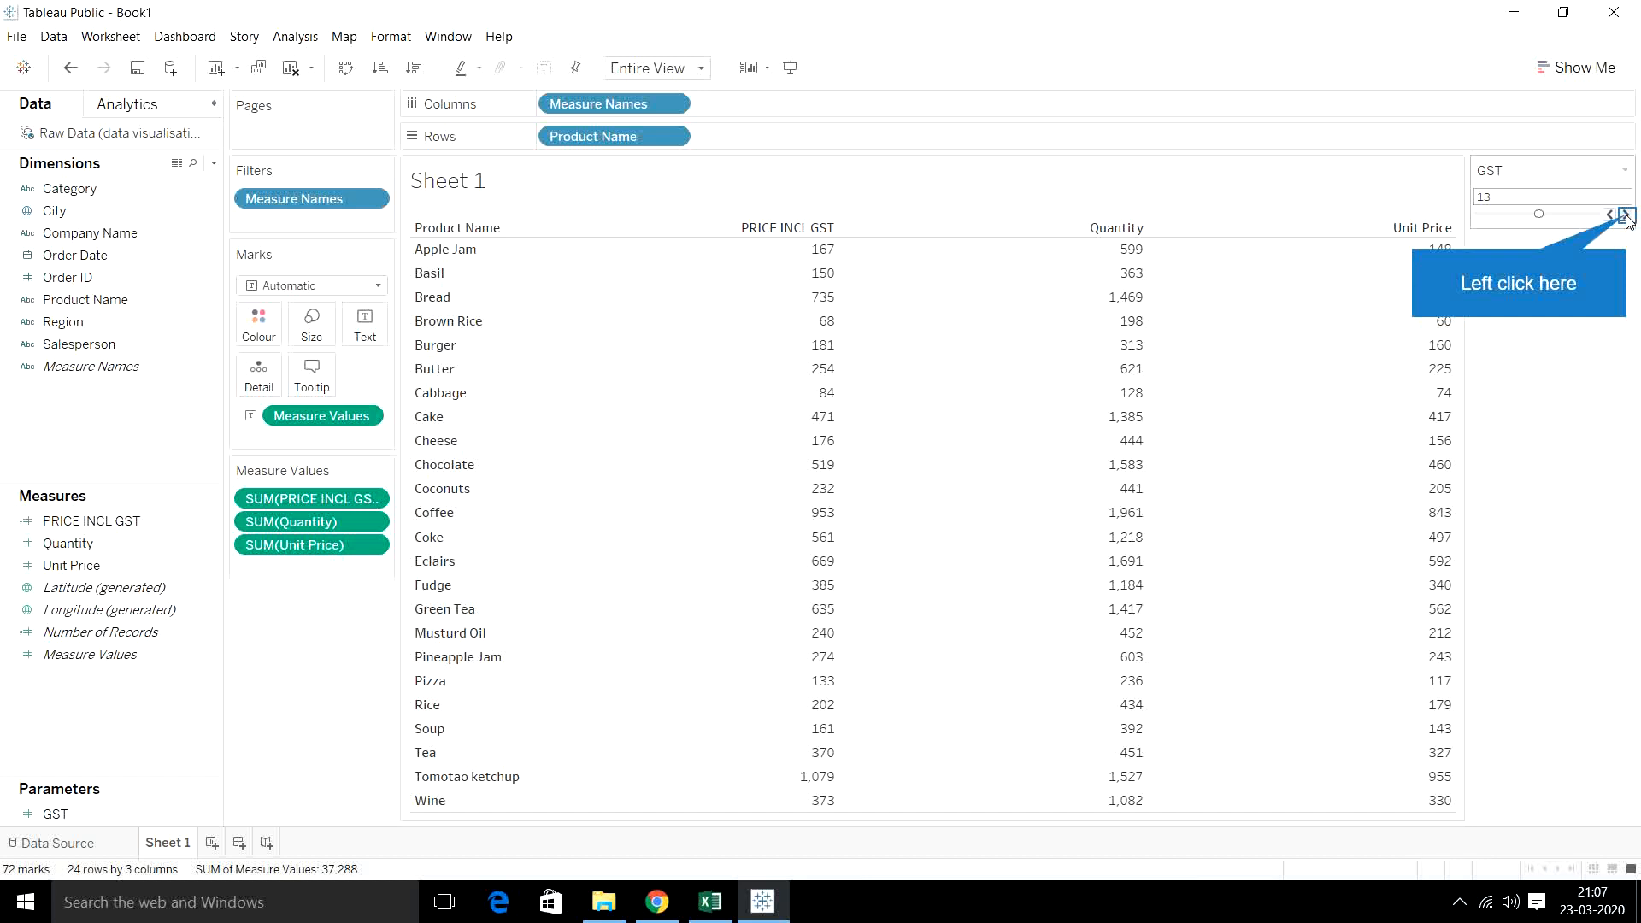
click(1626, 214)
click(1625, 215)
click(1626, 214)
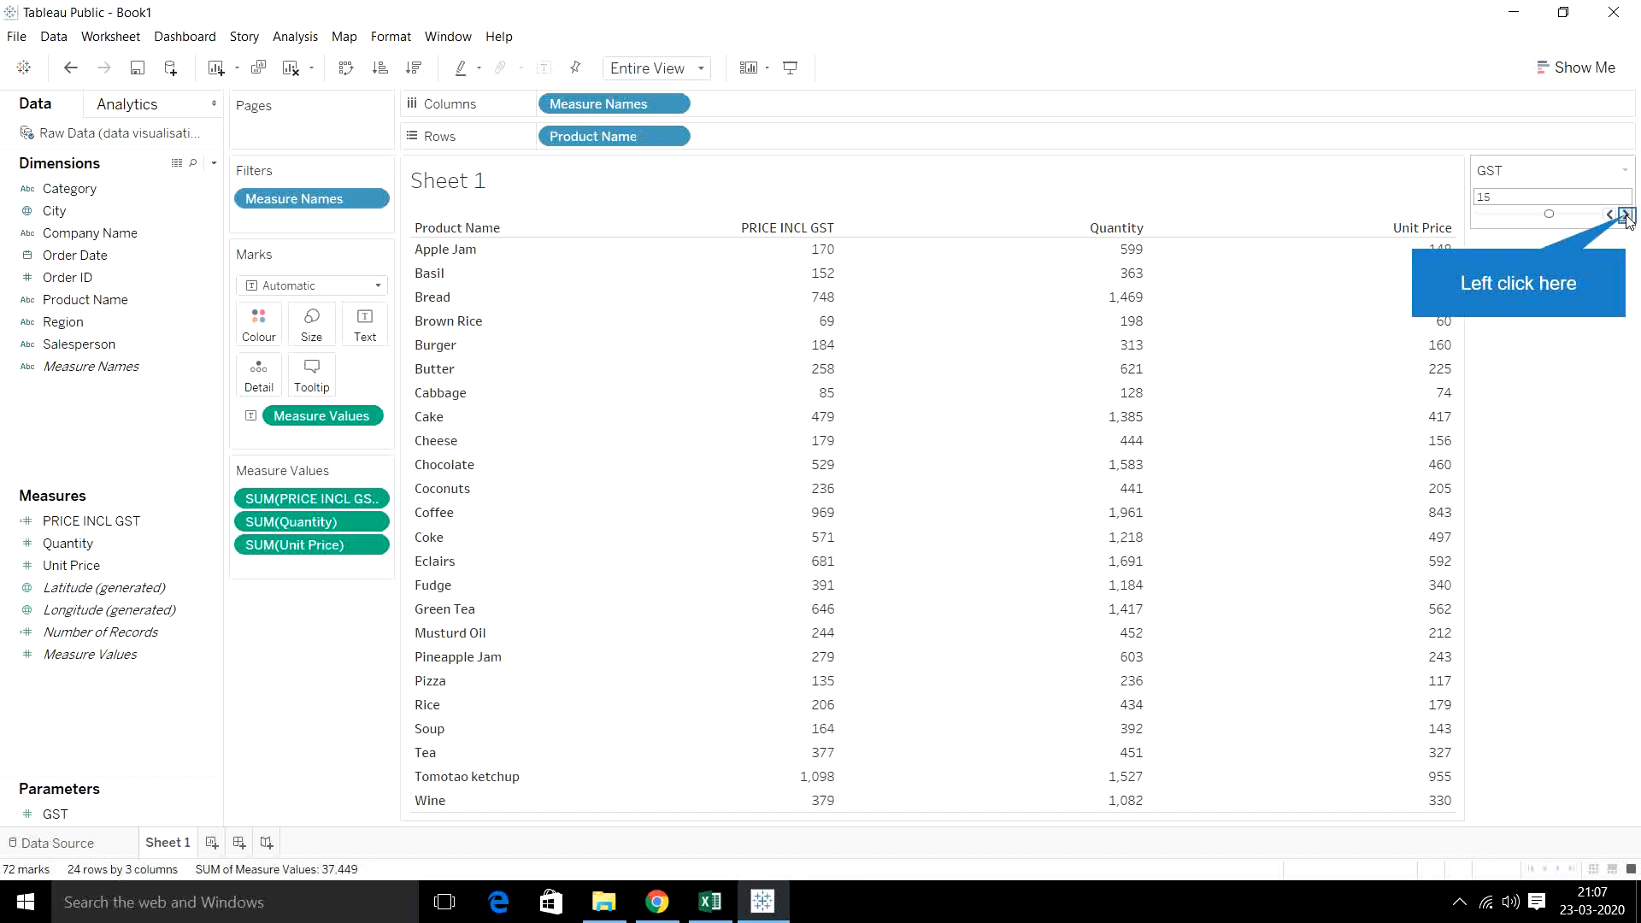
click(1626, 214)
click(1626, 214)
click(1626, 214)
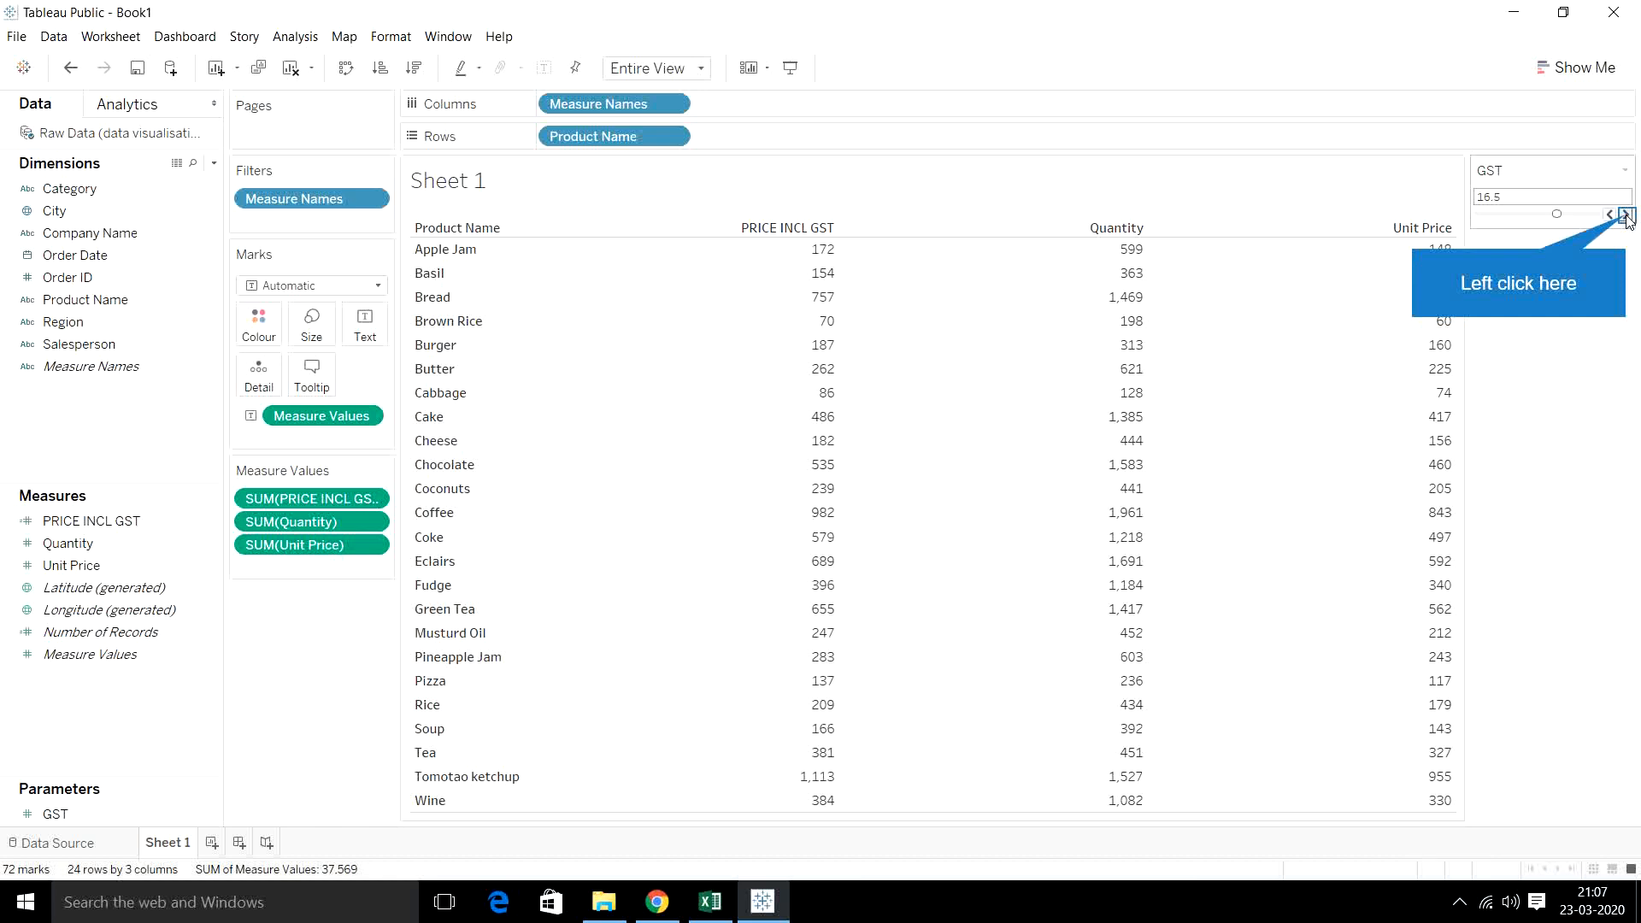